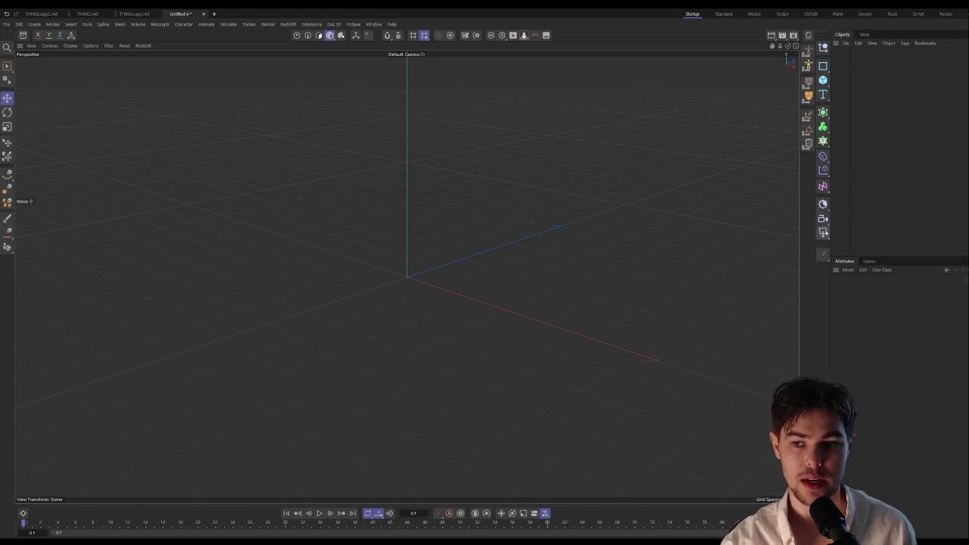
- Add a Redshift dome light with a disabled duplicate, plus a sphere primitive, to the empty scene
left_click(823, 233)
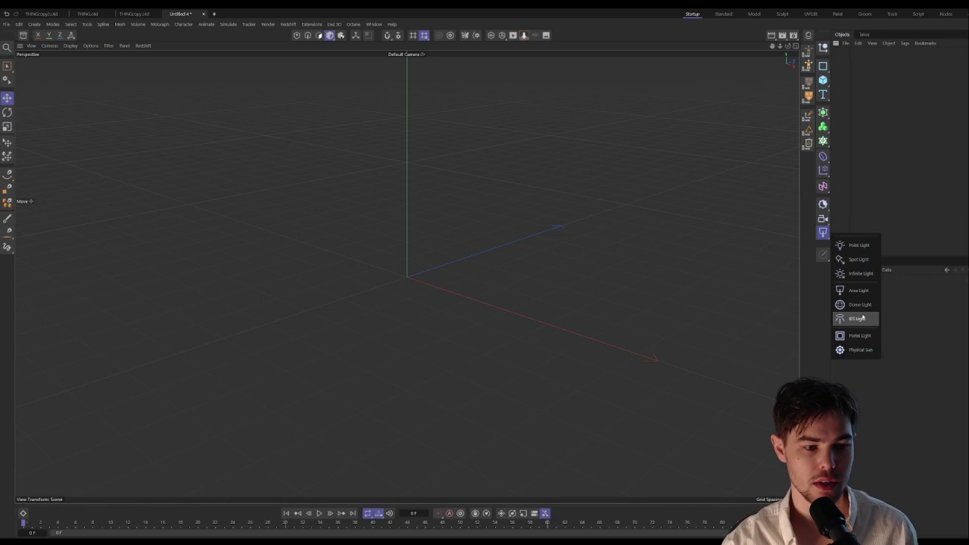
left_click(865, 307)
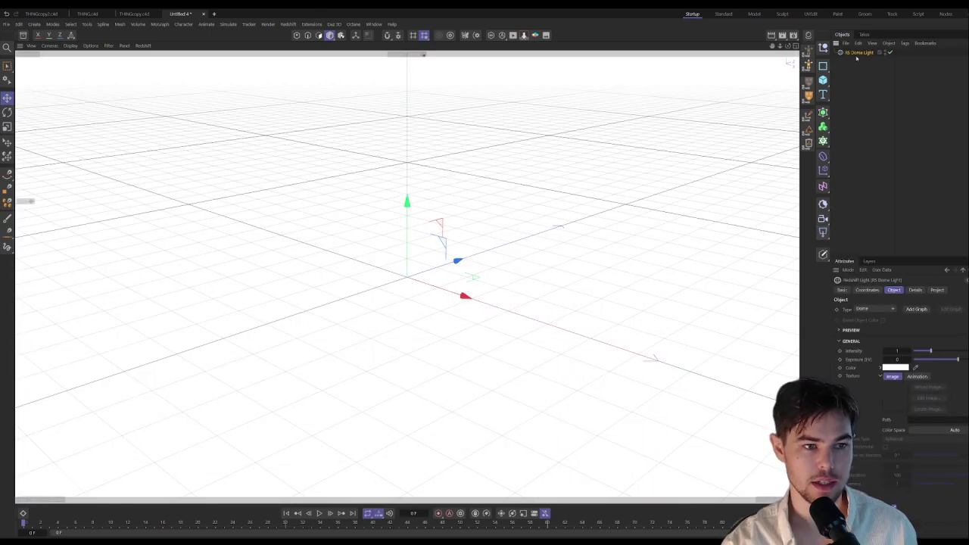
left_click_drag(857, 54, 857, 62, "ctrl")
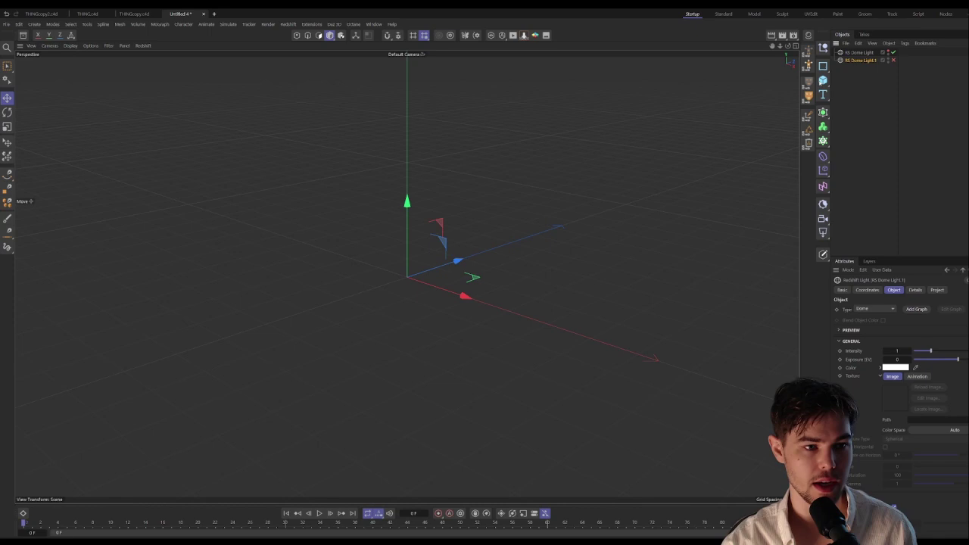
left_click(824, 80)
left_click(909, 128)
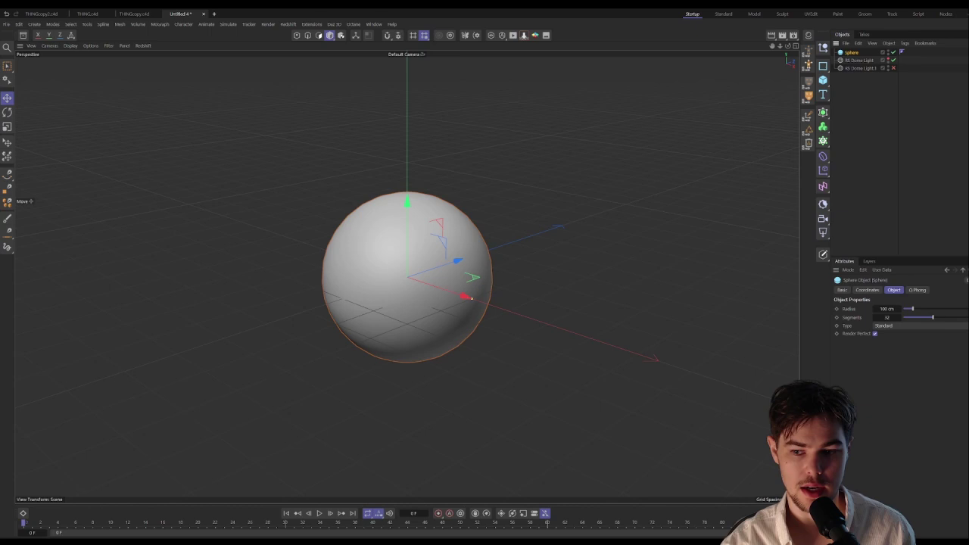
- Dock the Redshift RenderView beside the viewport with its settings pane hidden, and run a brief IPR test render
left_click(524, 35)
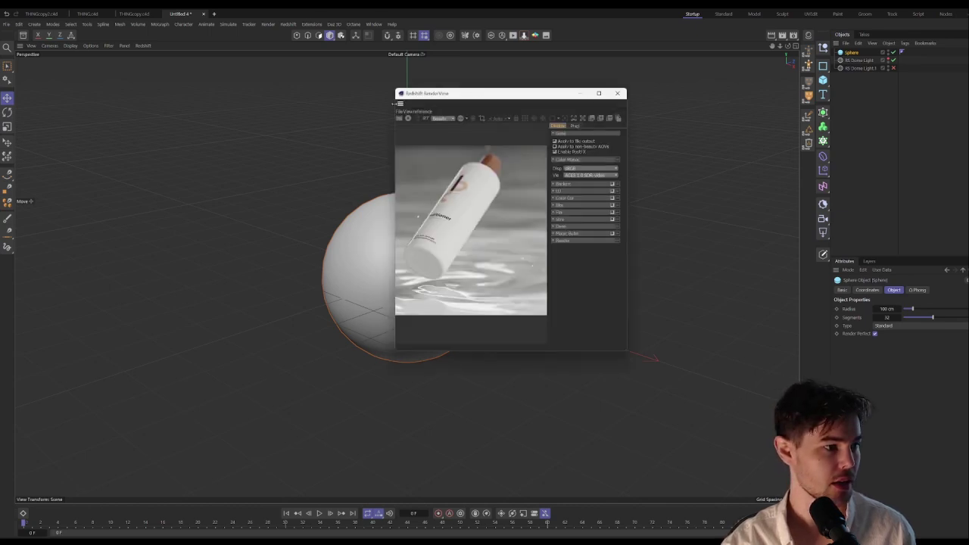
left_click_drag(393, 102, 50, 120)
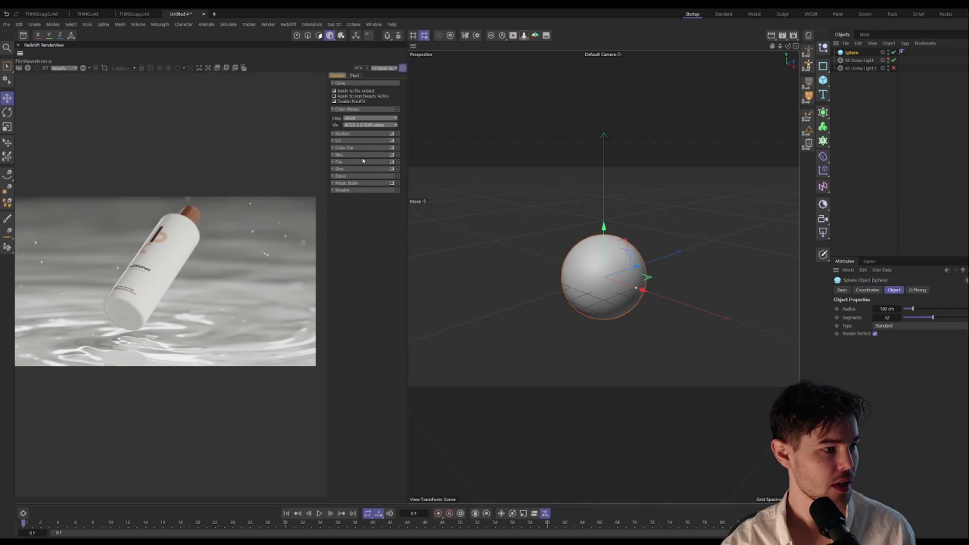
left_click(402, 68)
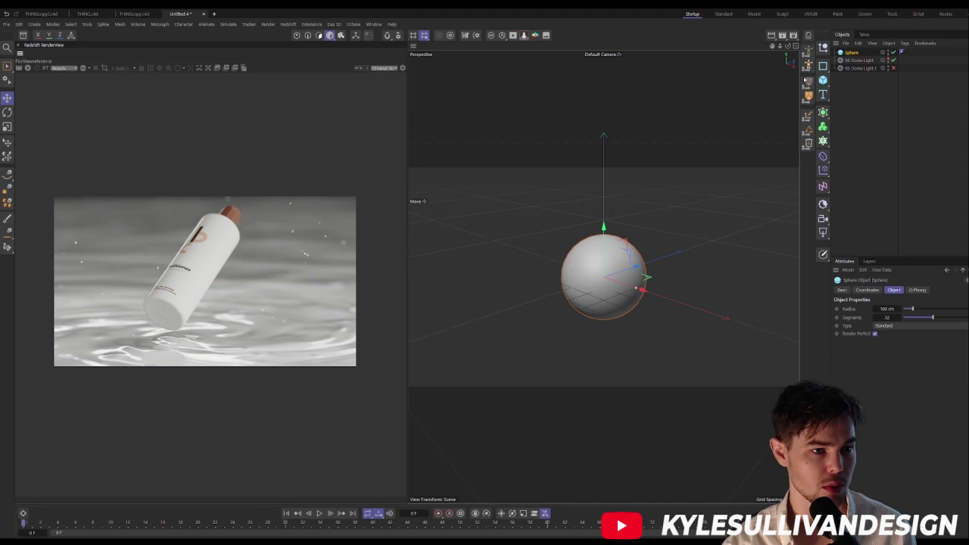
left_click(28, 67)
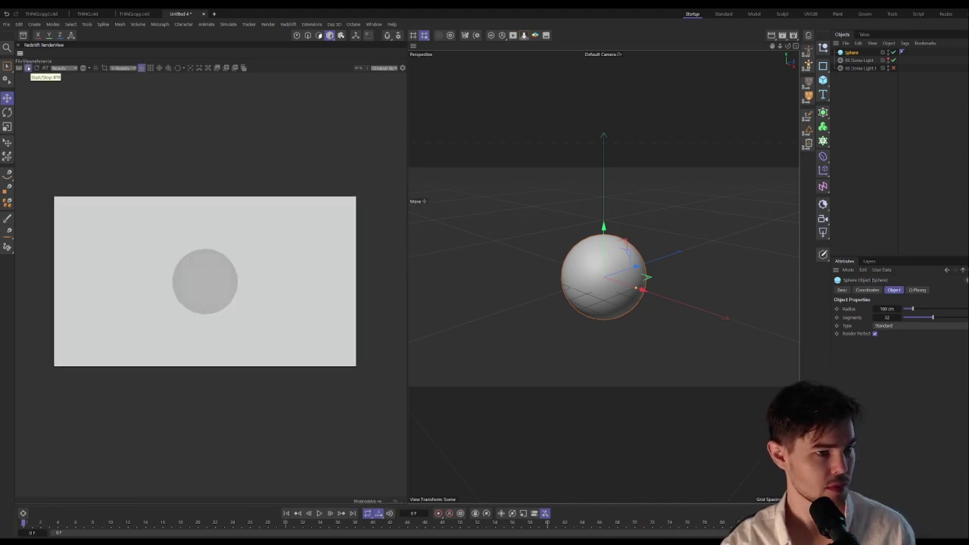
left_click(28, 68)
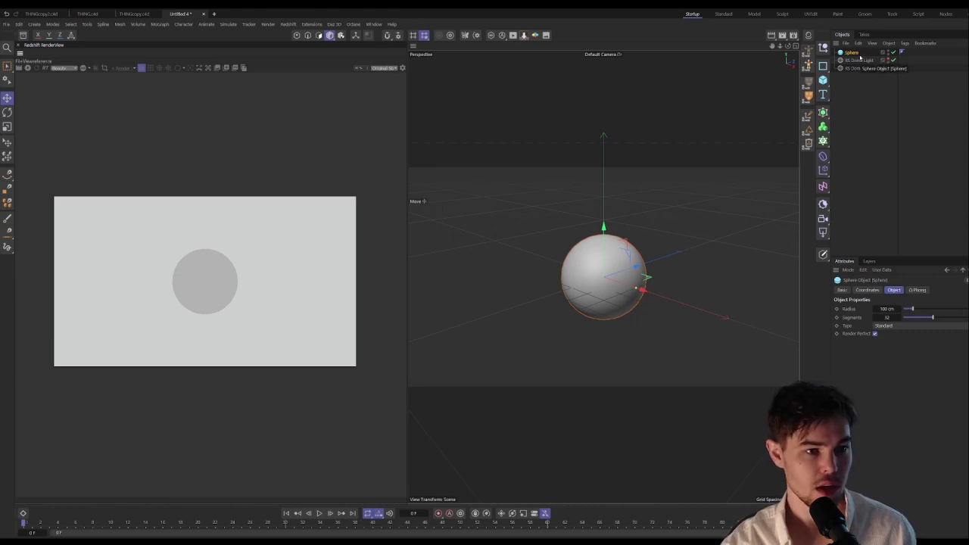
- Add a shader graph to the first dome light and open its material in an enlarged Shader Graph window
left_click(859, 61)
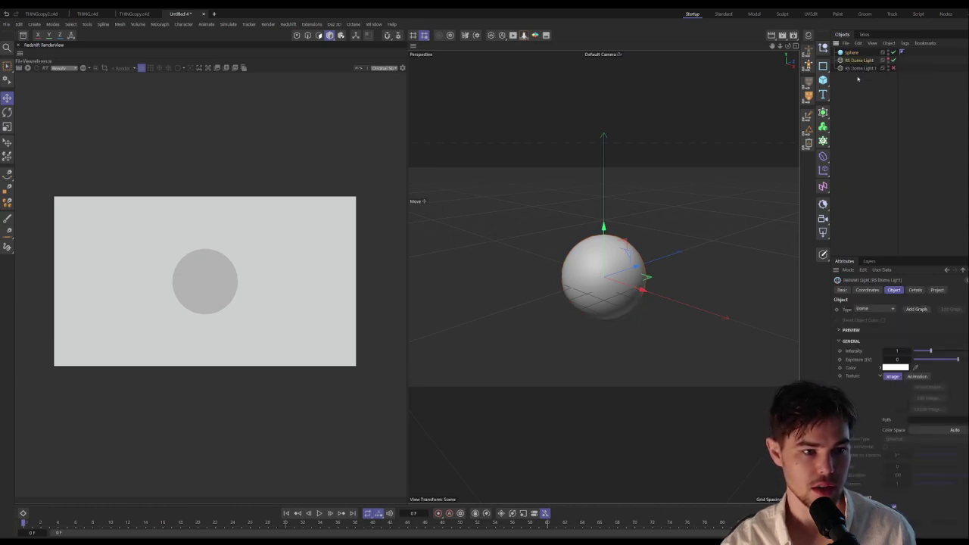
left_click(918, 308)
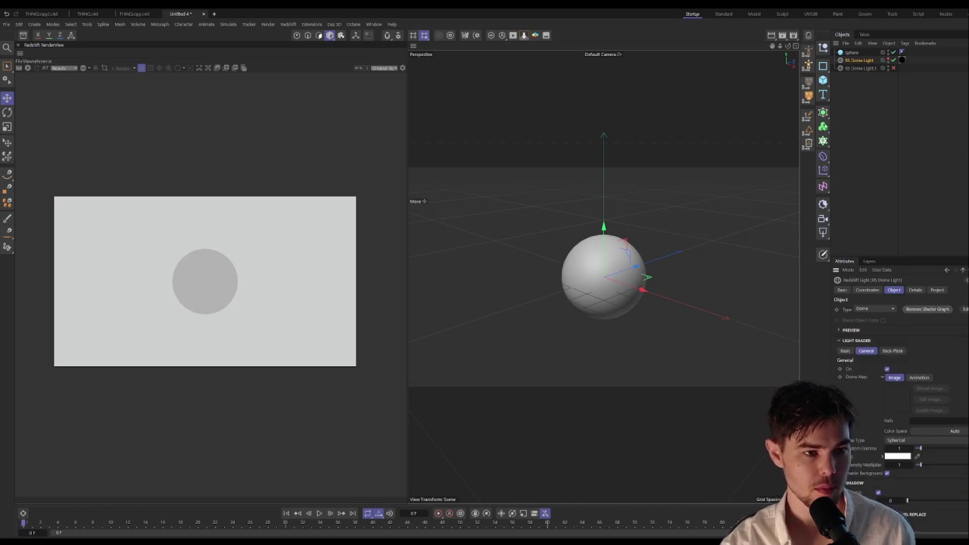
left_click(807, 36)
left_click(769, 72)
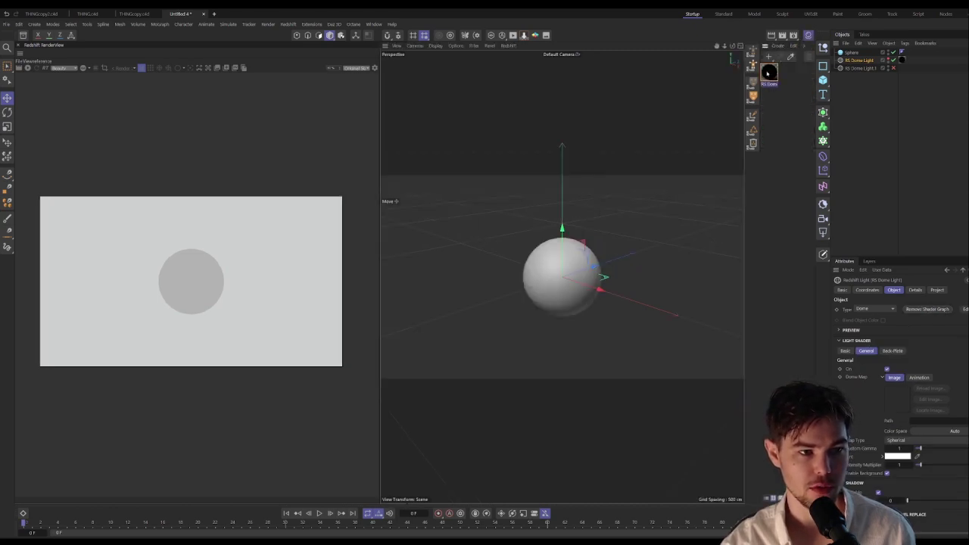
double_click(769, 73)
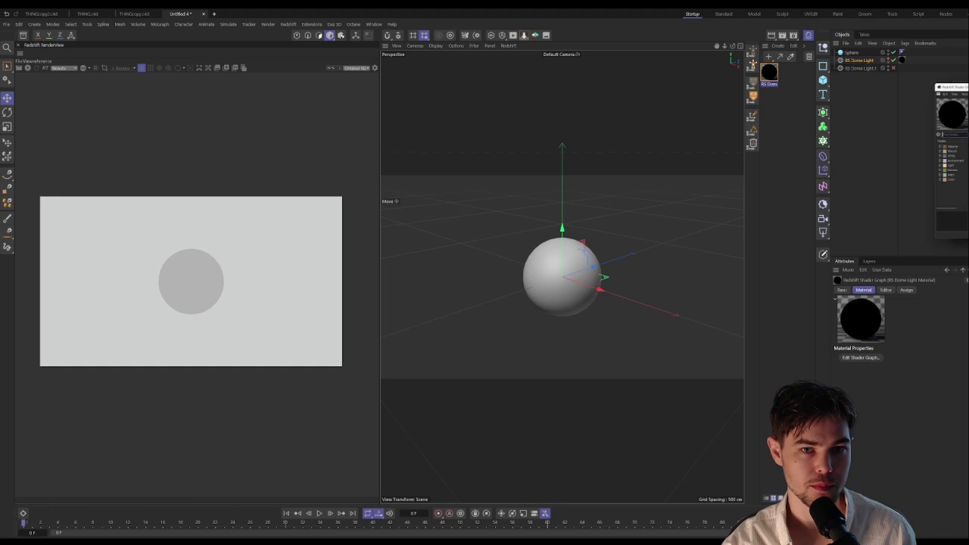
left_click_drag(955, 86, 326, 101)
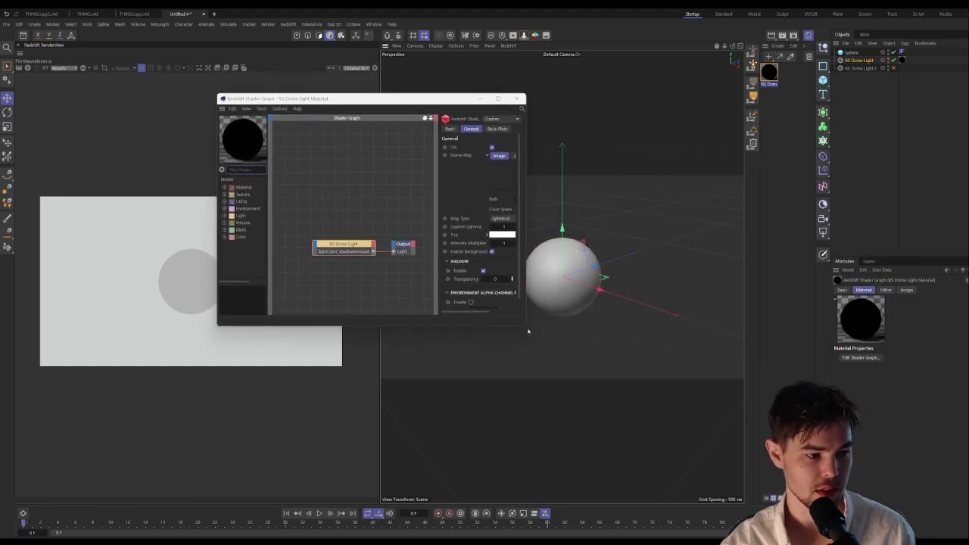
left_click_drag(526, 327, 723, 410)
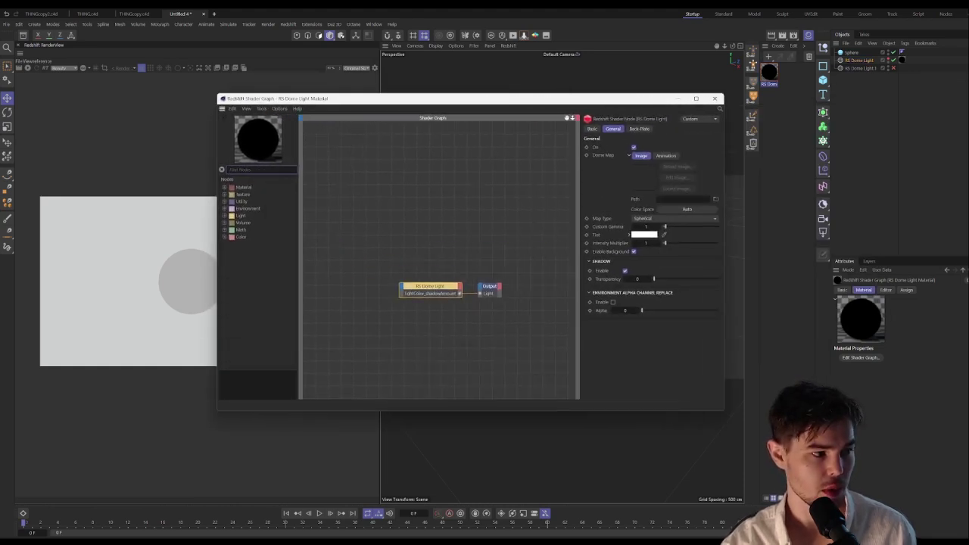
- Find the C4D Shader node and add it to the dome light's shader graph
left_click(257, 170)
type("c4d")
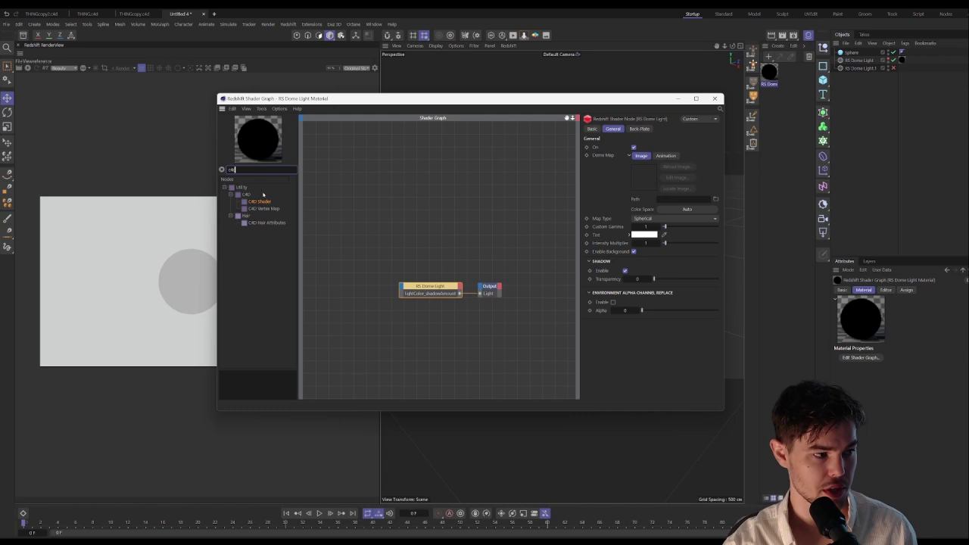
left_click(259, 202)
left_click_drag(261, 203, 356, 212)
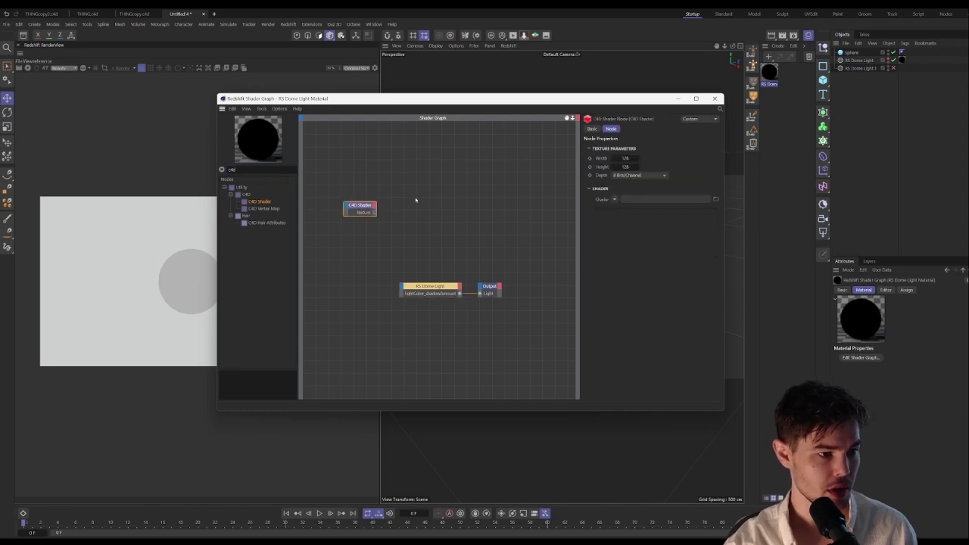
- Set the C4D Shader node's texture width and height to 2048 and load a Gradient as its shader
left_click(624, 158)
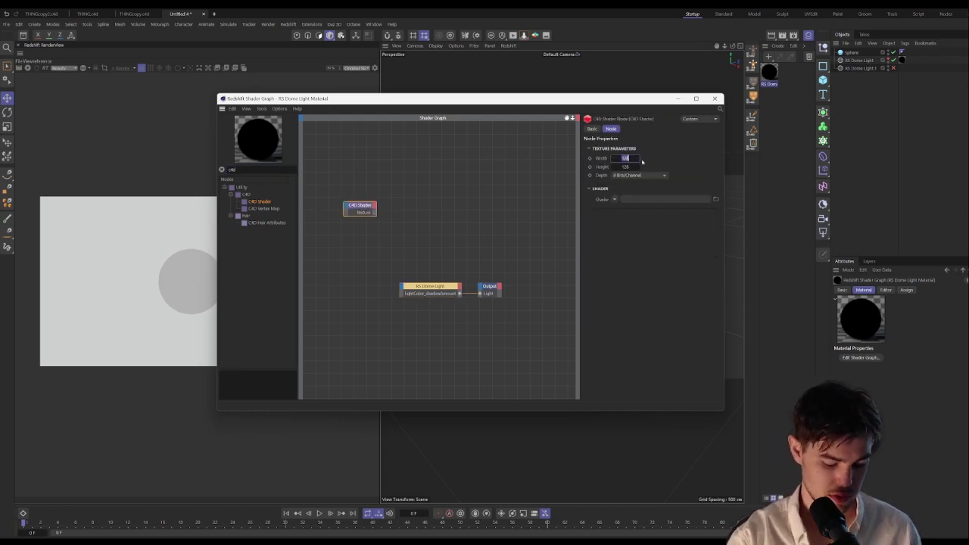
type("2048")
key("Tab")
type("2048")
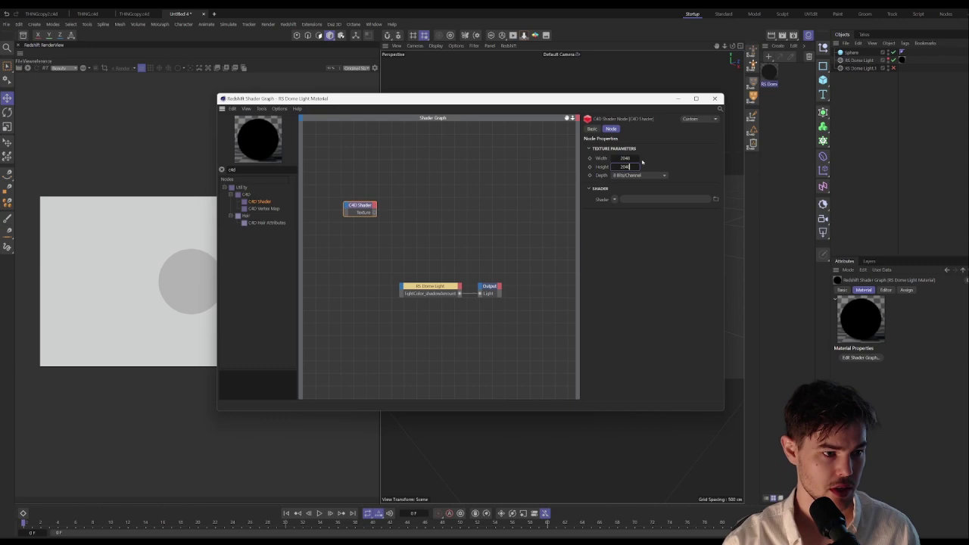
left_click(614, 199)
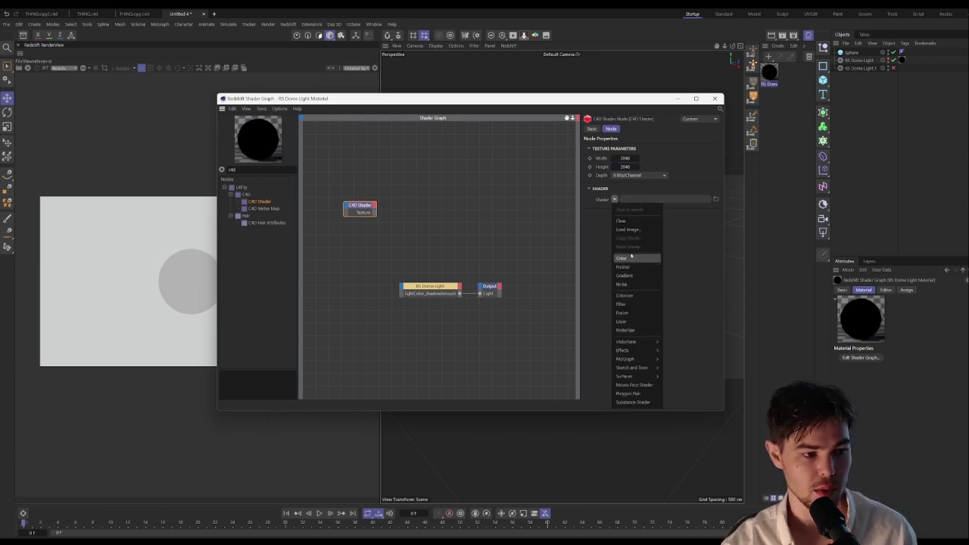
left_click(625, 276)
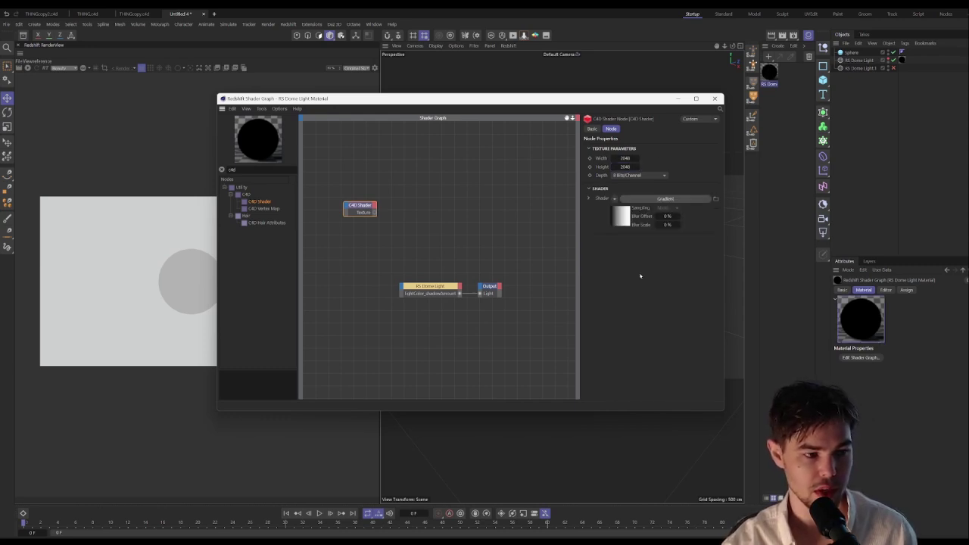
- Connect the C4D Shader's texture output to the dome light's Back-Plate Map and General Dome Map inputs
left_click_drag(375, 213, 402, 299)
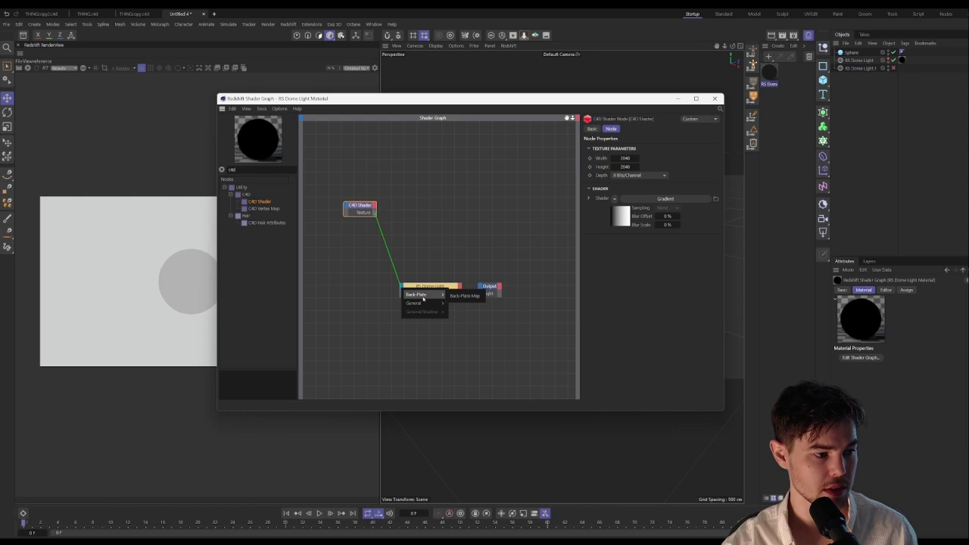
left_click(465, 296)
left_click_drag(375, 213, 402, 292)
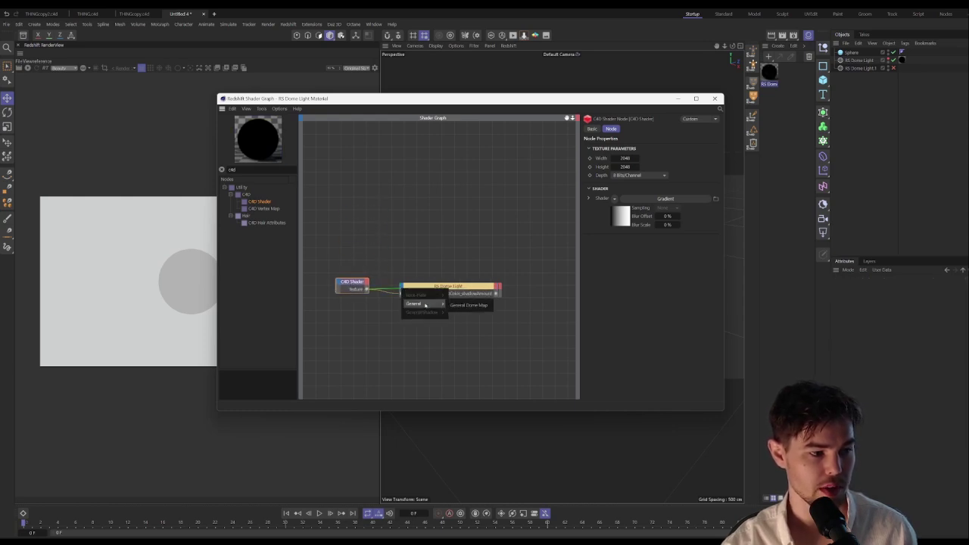
left_click(424, 303)
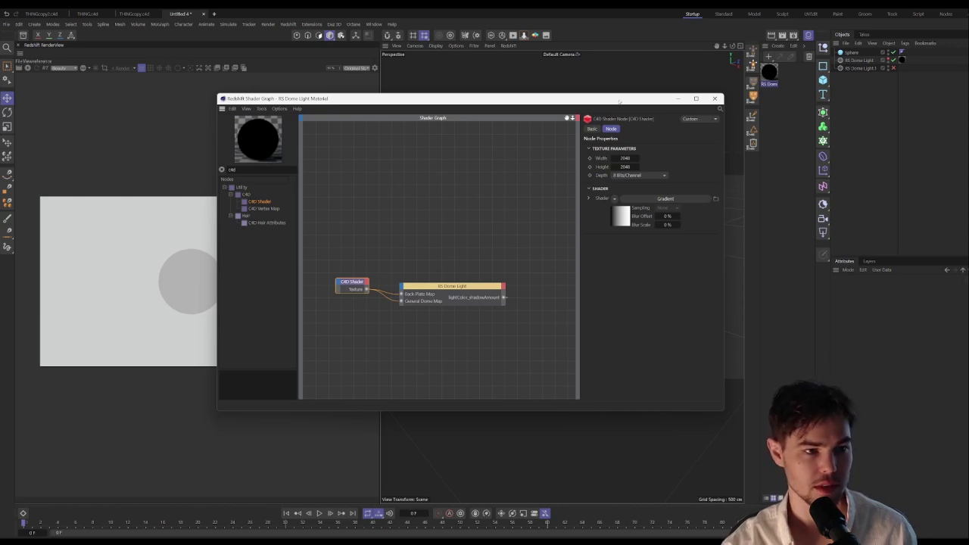
- Restart the IPR render and set the gradient shader's type to 2D - V
left_click_drag(534, 104, 718, 114)
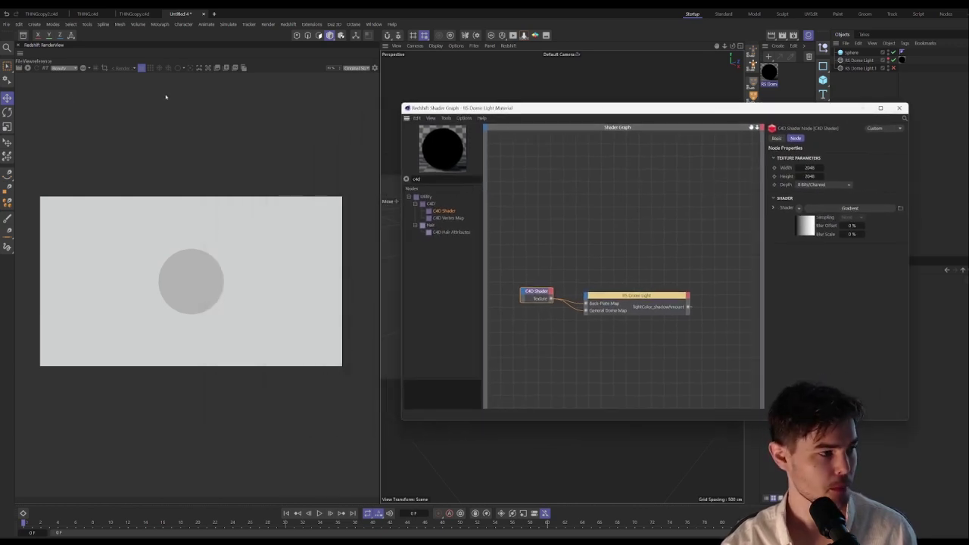
left_click(28, 67)
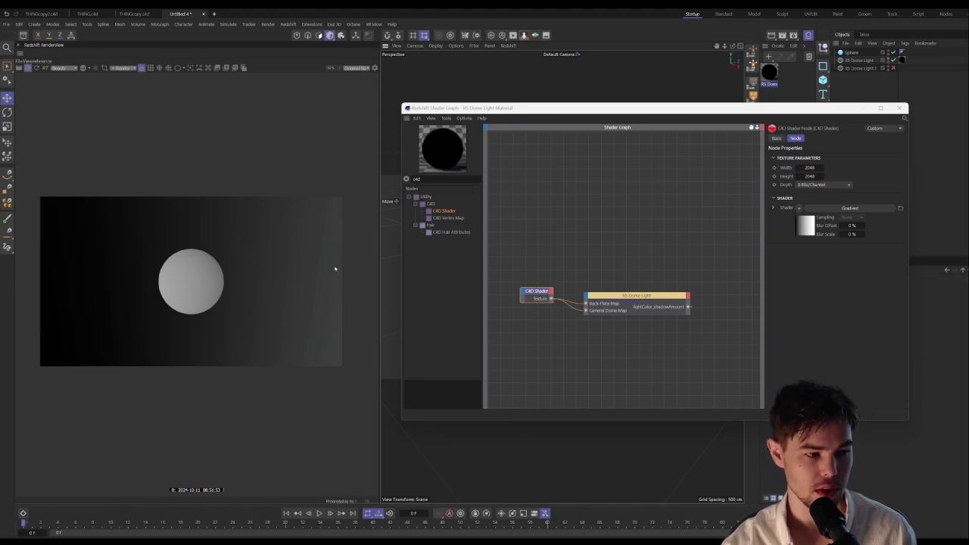
left_click(810, 225)
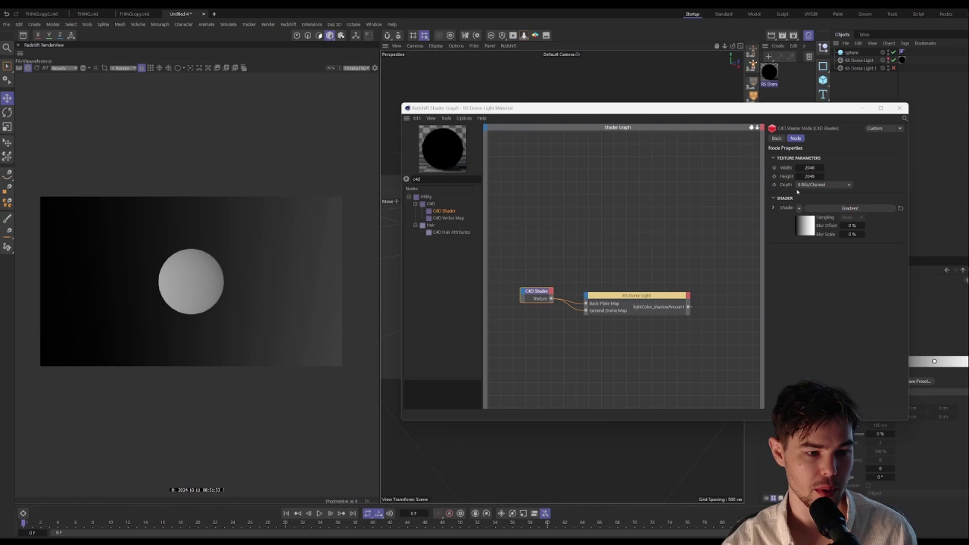
left_click_drag(768, 111, 624, 106)
left_click(882, 391)
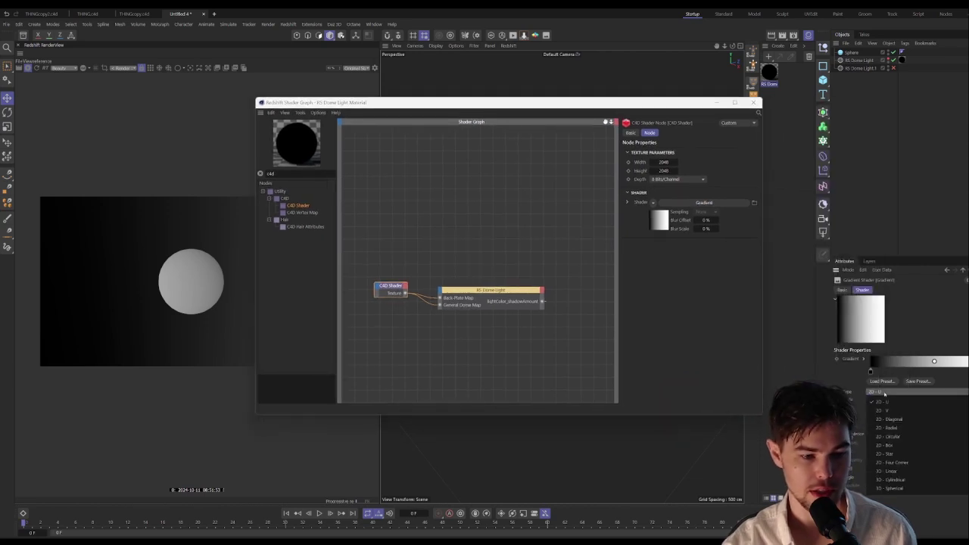
left_click(908, 411)
left_click_drag(588, 105, 711, 94)
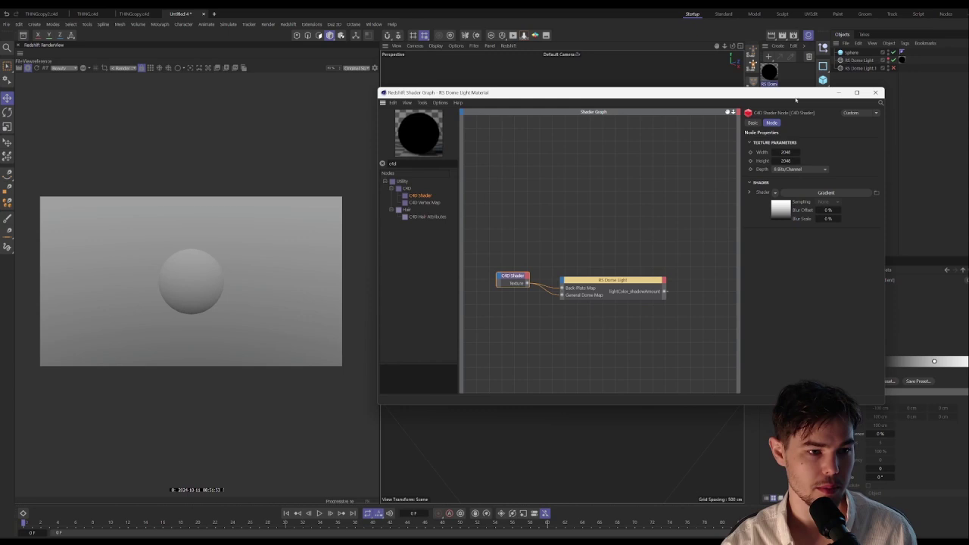
- Uncover the gradient settings and move the black knot inward to about one third of the gradient's length
left_click_drag(882, 103, 781, 103)
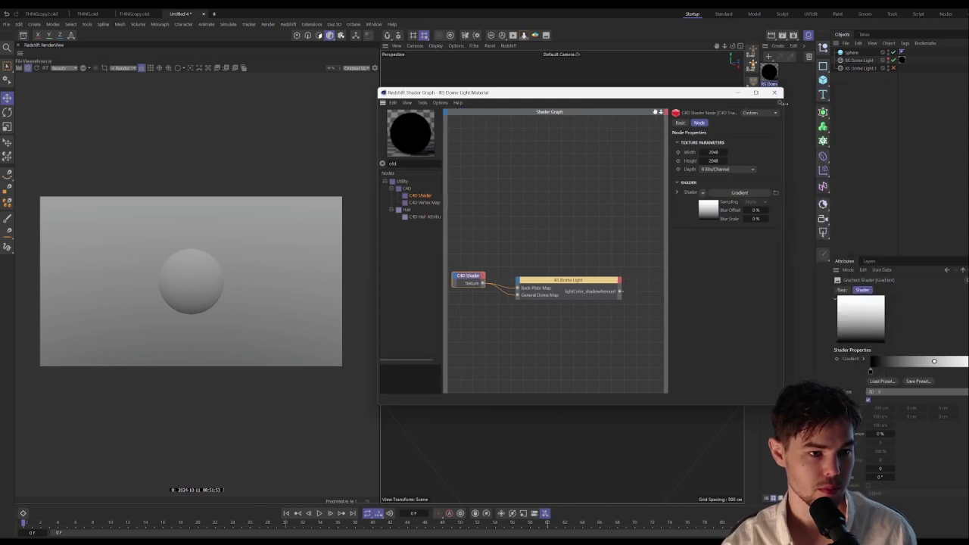
left_click_drag(872, 372, 923, 371)
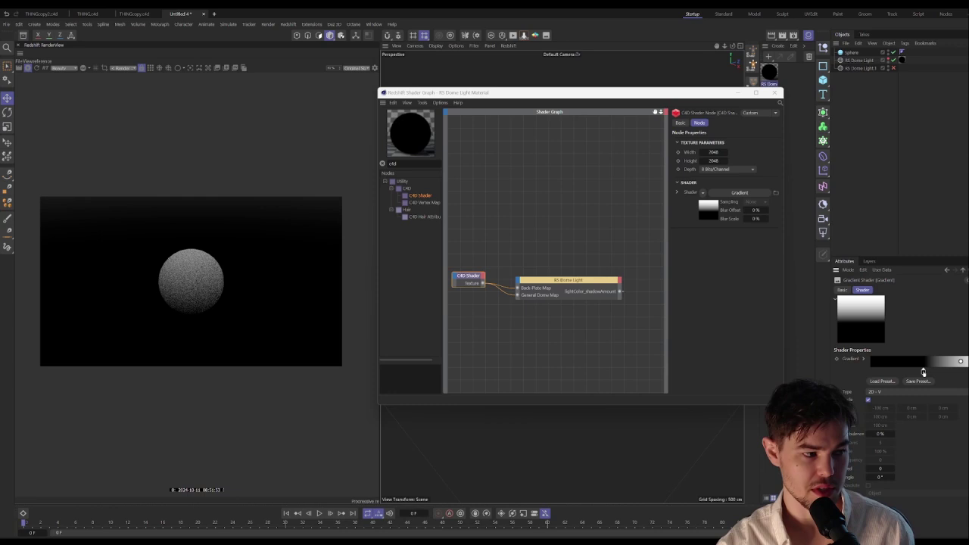
left_click_drag(923, 371, 904, 372)
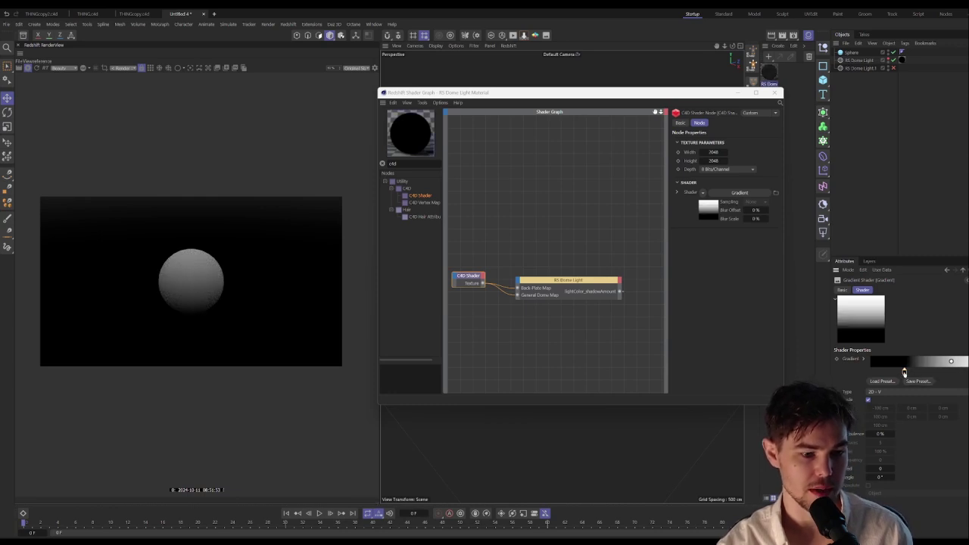
mouse_move(904, 371)
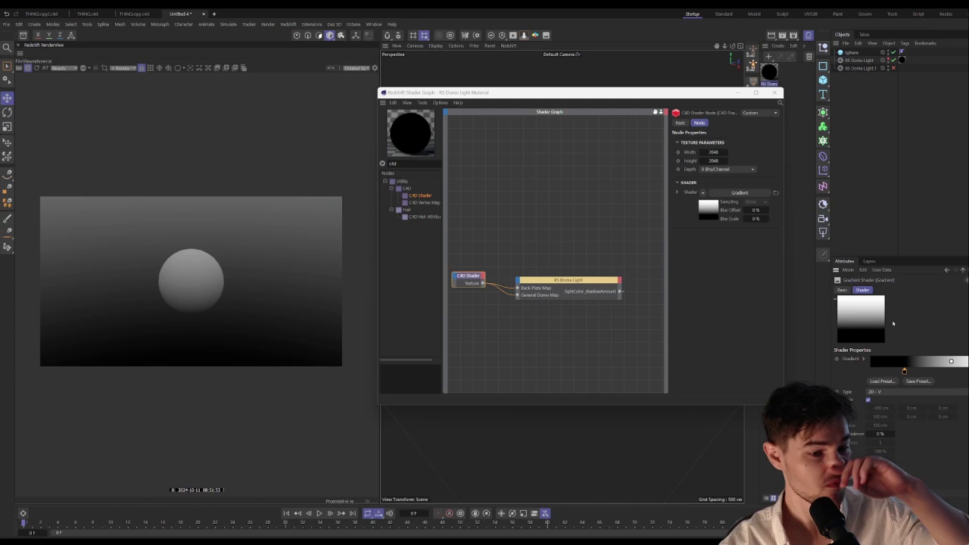
- Enable the Back-Plate in the first RS Dome Light's light shader settings
left_click(859, 60)
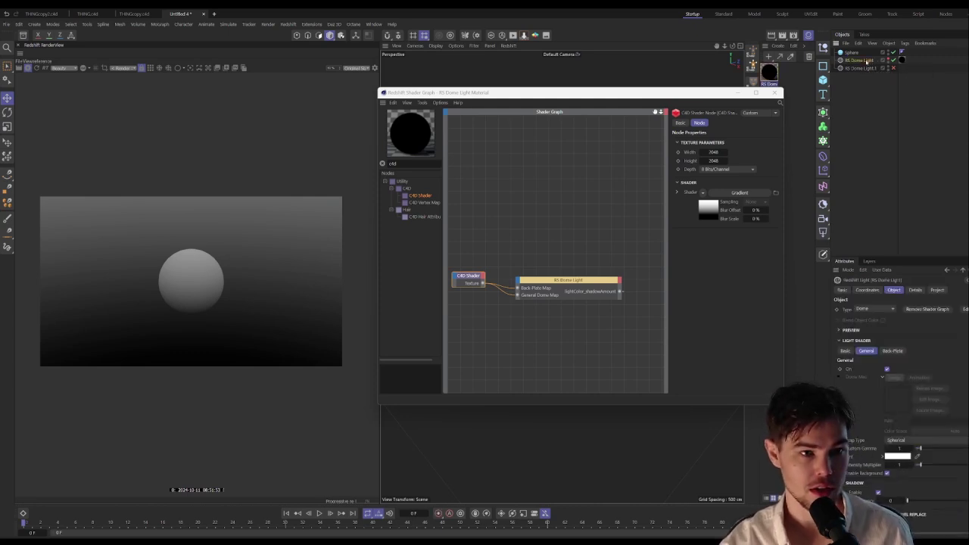
left_click(893, 352)
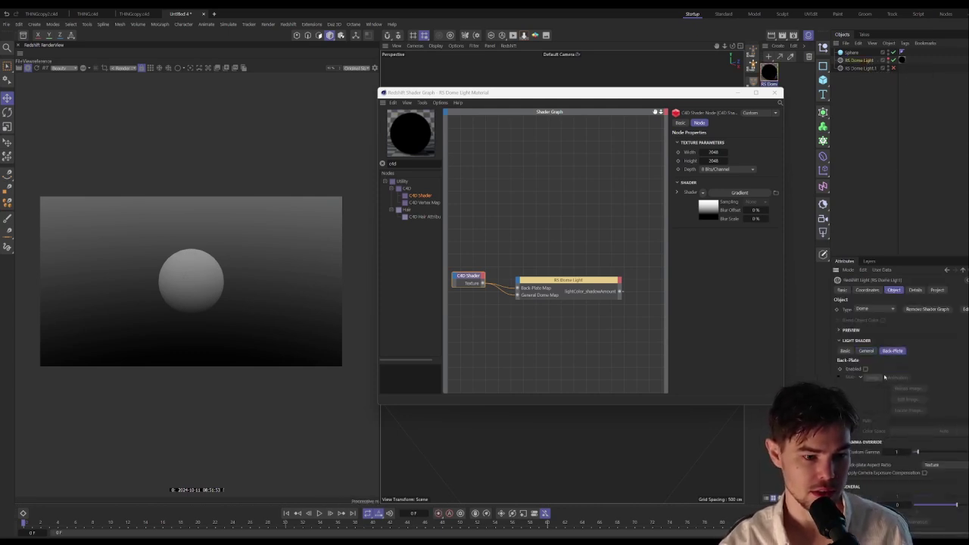
left_click(865, 370)
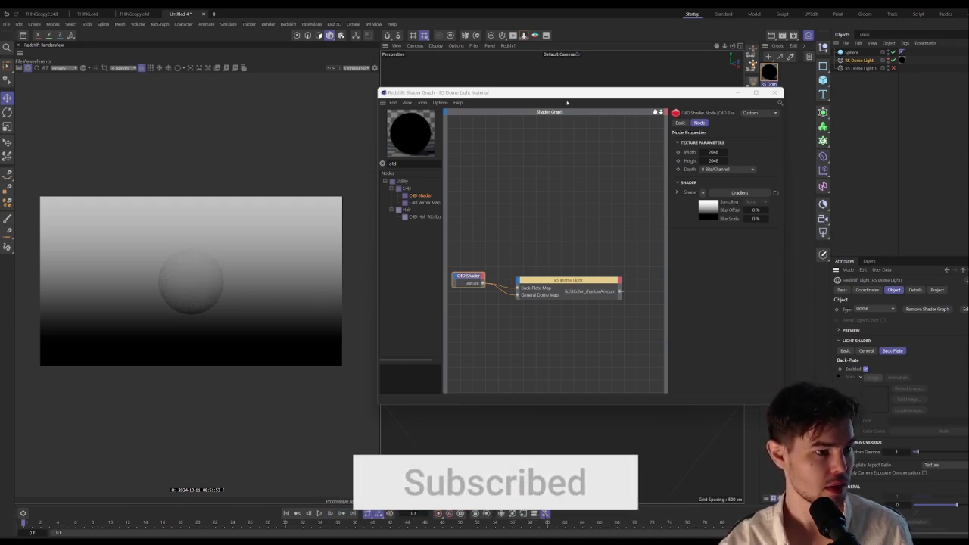
- Orbit the viewport around the sphere and examine how the gradient background and the sphere's shading behave in the render
left_click_drag(574, 96, 776, 83)
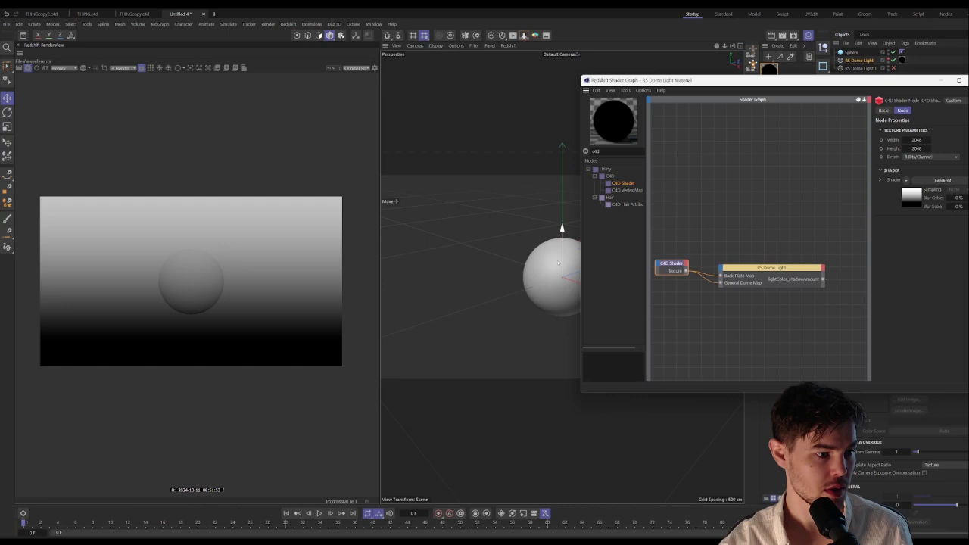
left_click_drag(552, 261, 502, 228, "alt")
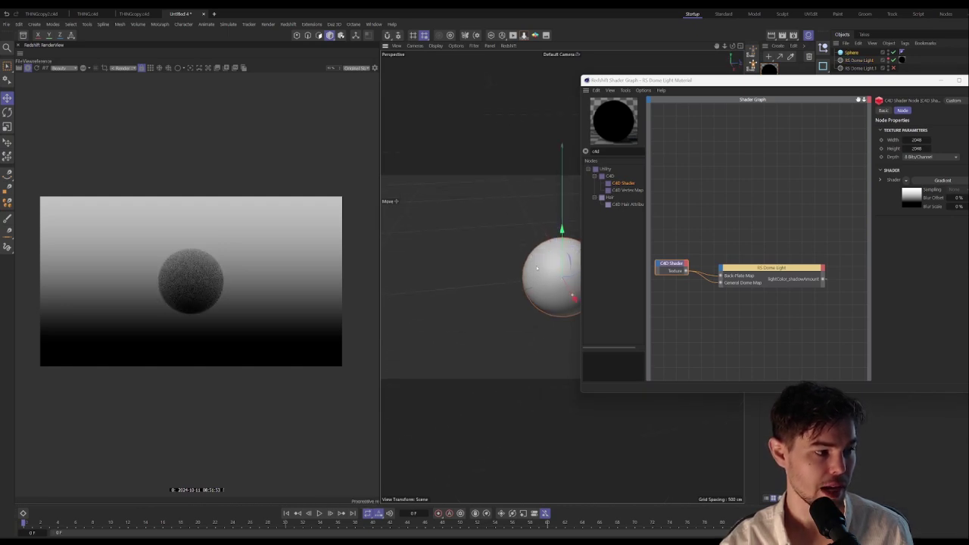
left_click_drag(409, 241, 560, 227, "alt")
left_click_drag(424, 241, 498, 252, "alt")
left_click_drag(561, 277, 570, 250, "alt")
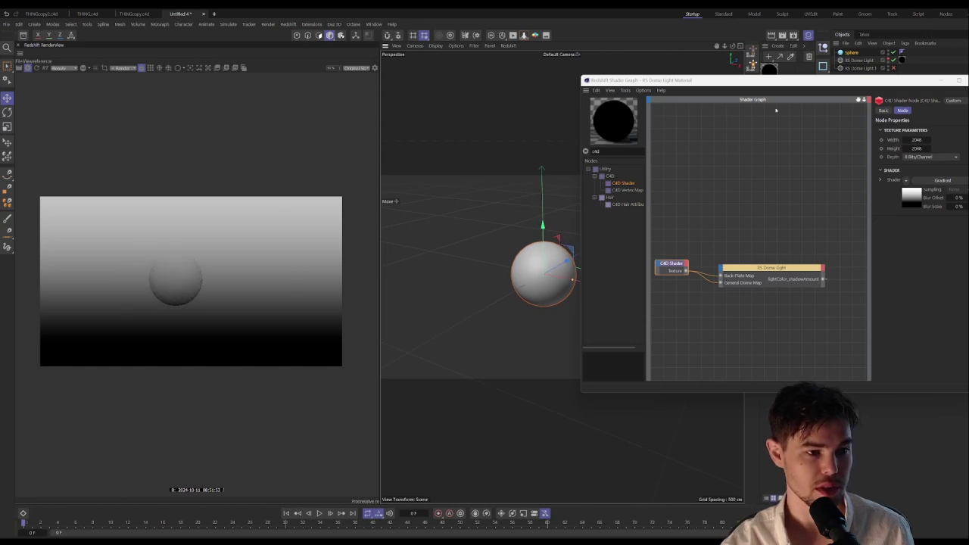
left_click_drag(765, 85, 561, 90)
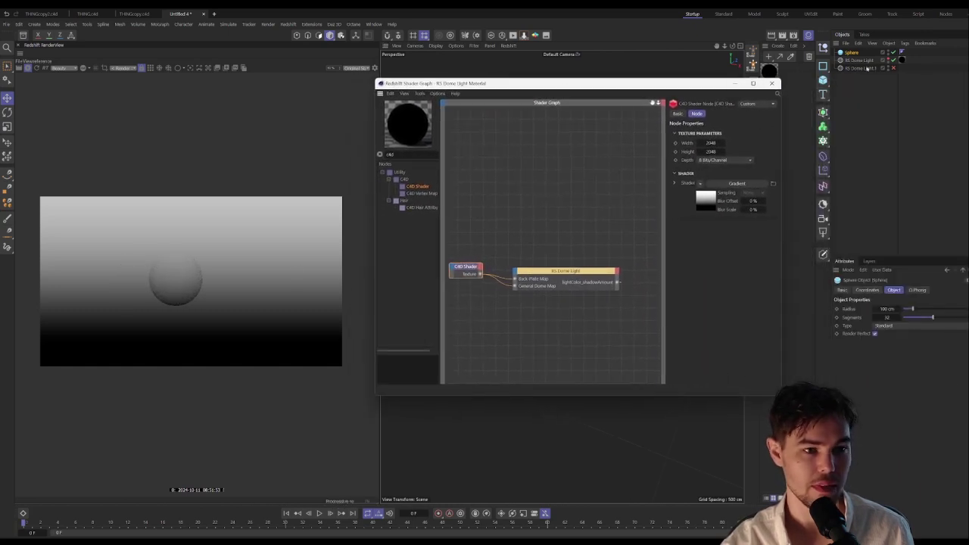
- Load the first HDR light studio image from the Asset Browser's HDRIs category as the texture of RS Dome Light.1
left_click(862, 67)
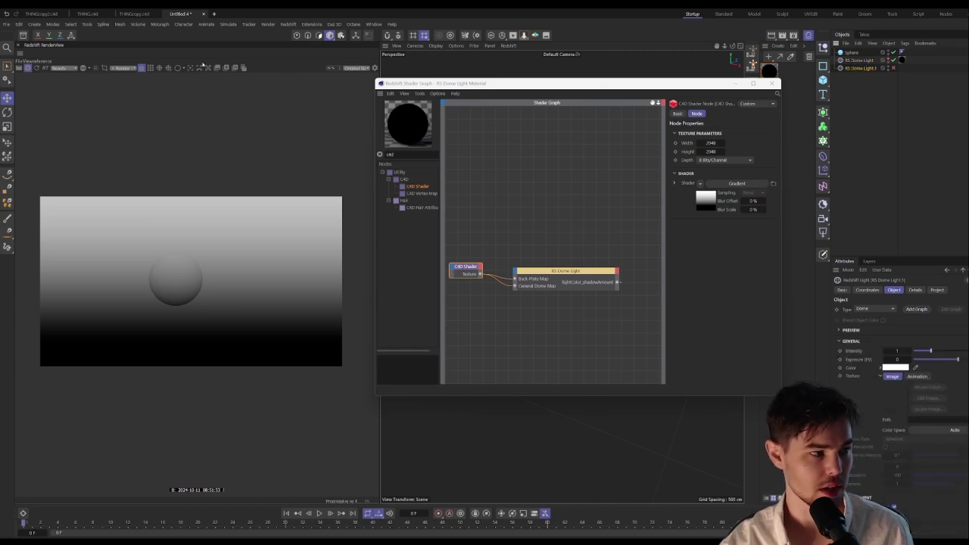
left_click(24, 36)
left_click(23, 35)
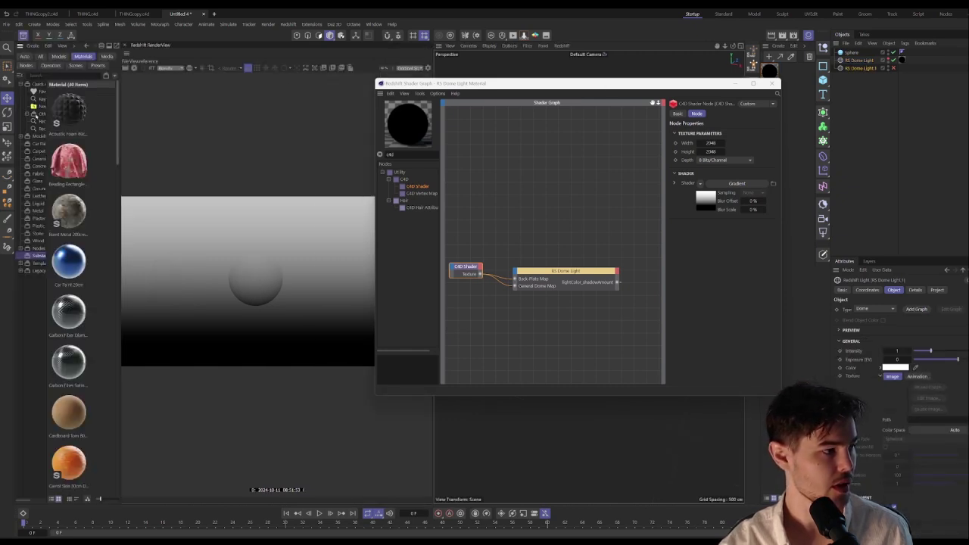
left_click(25, 57)
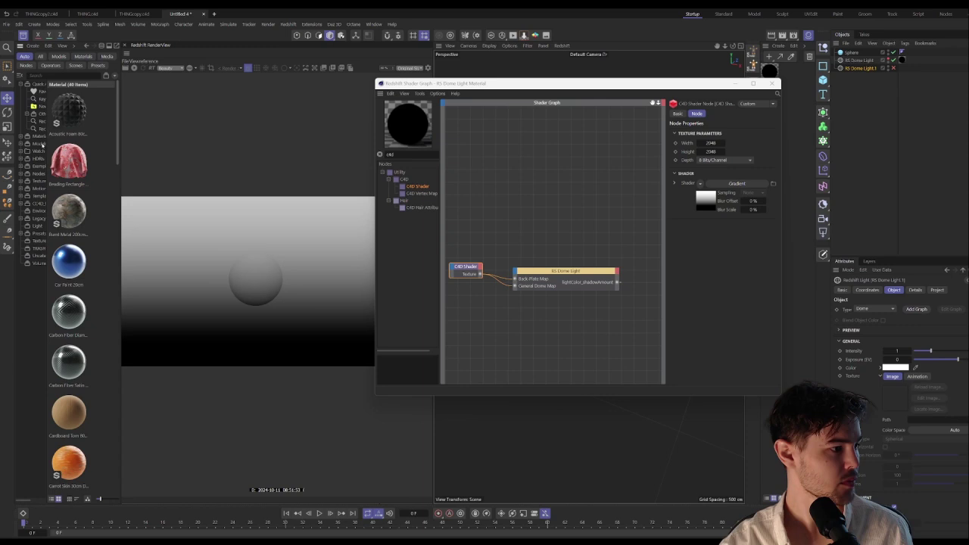
left_click(36, 158)
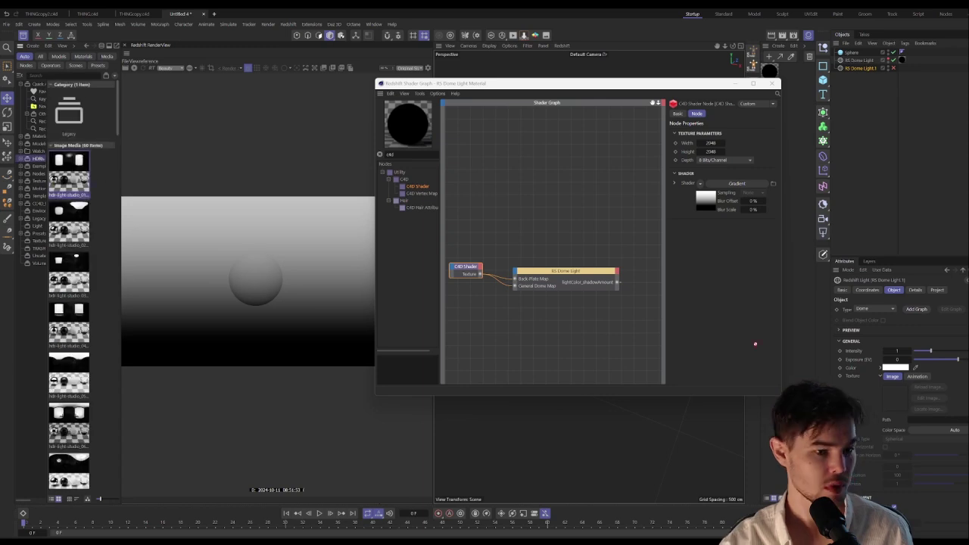
left_click_drag(922, 426, 921, 419)
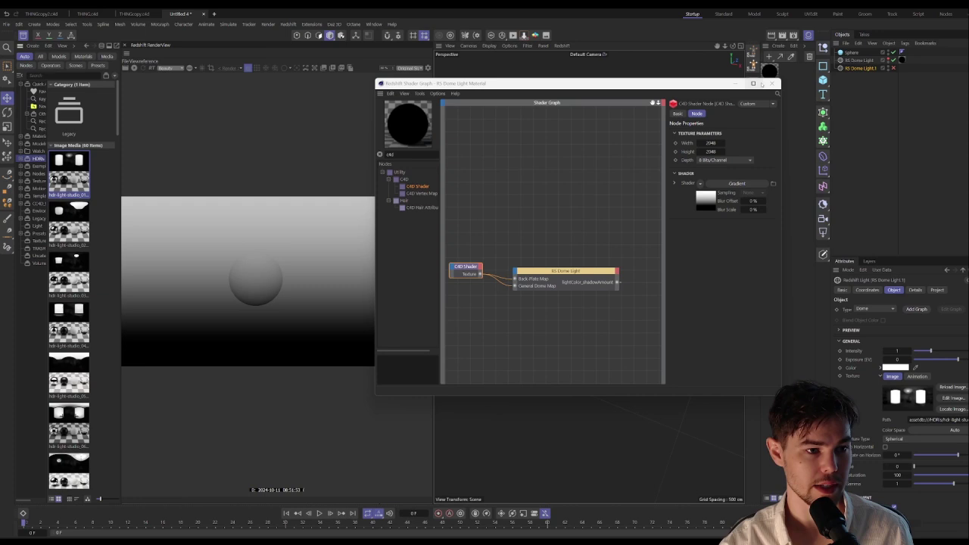
- Close the shader graph and turn off the General lighting of the first RS Dome Light
left_click(773, 83)
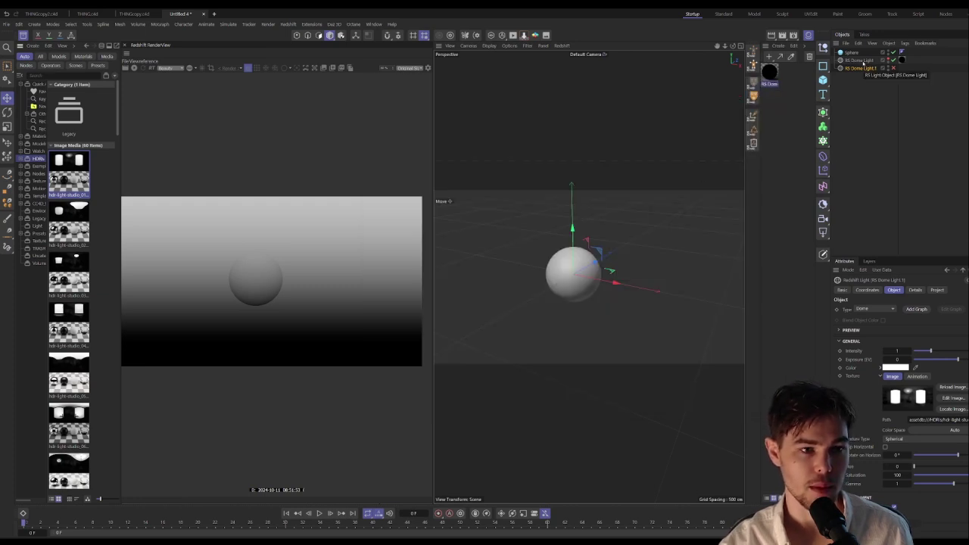
left_click(862, 60)
left_click(866, 350)
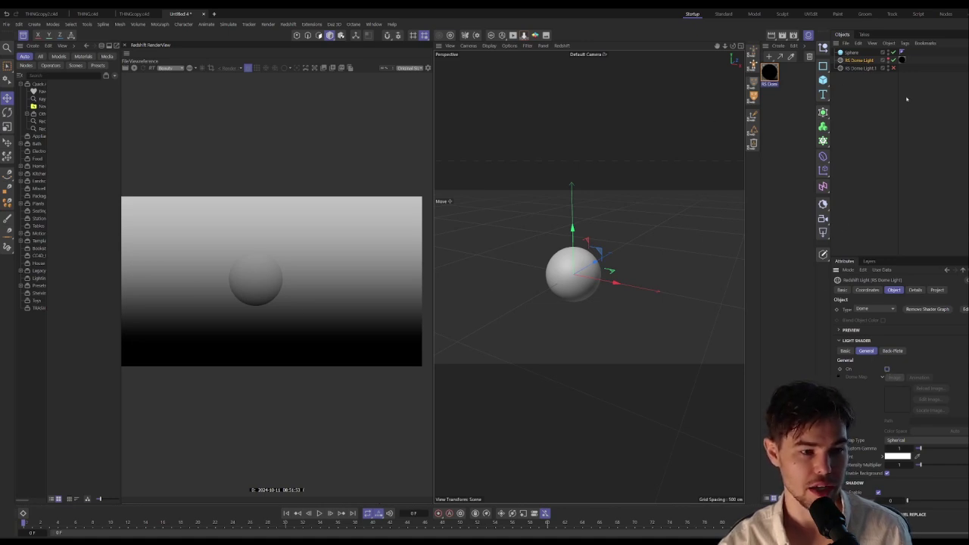
- Enable RS Dome Light.1 with its background switched off and restart the IPR render
left_click(860, 68)
left_click(893, 68)
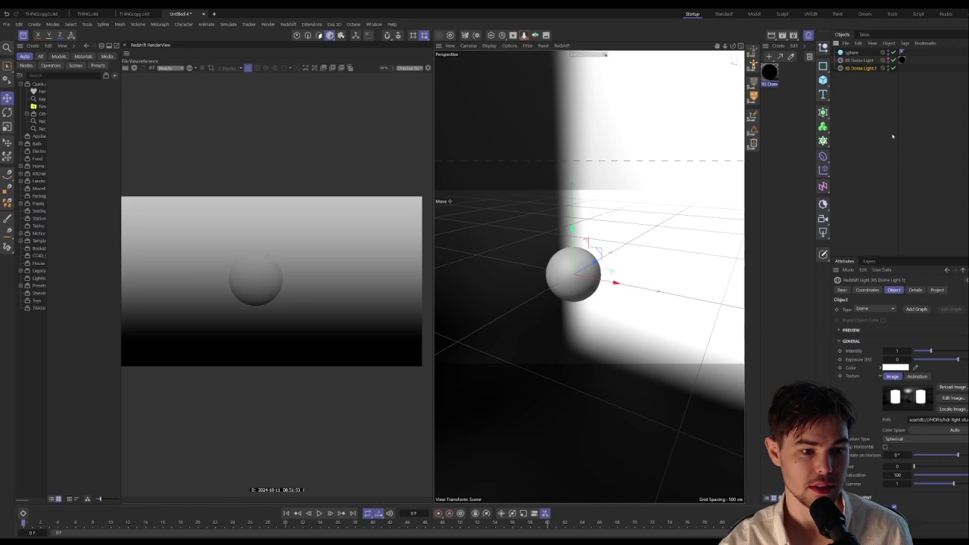
left_click(894, 508)
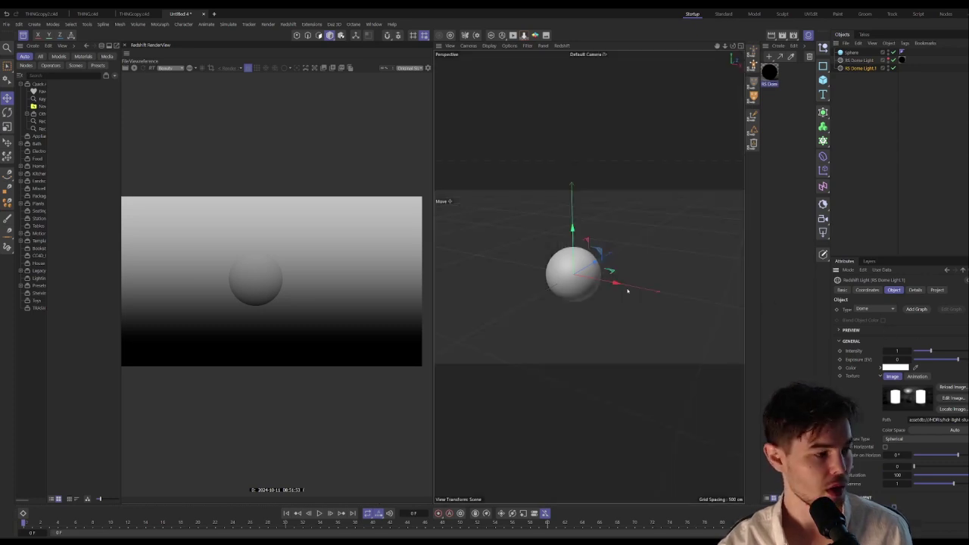
left_click(134, 68)
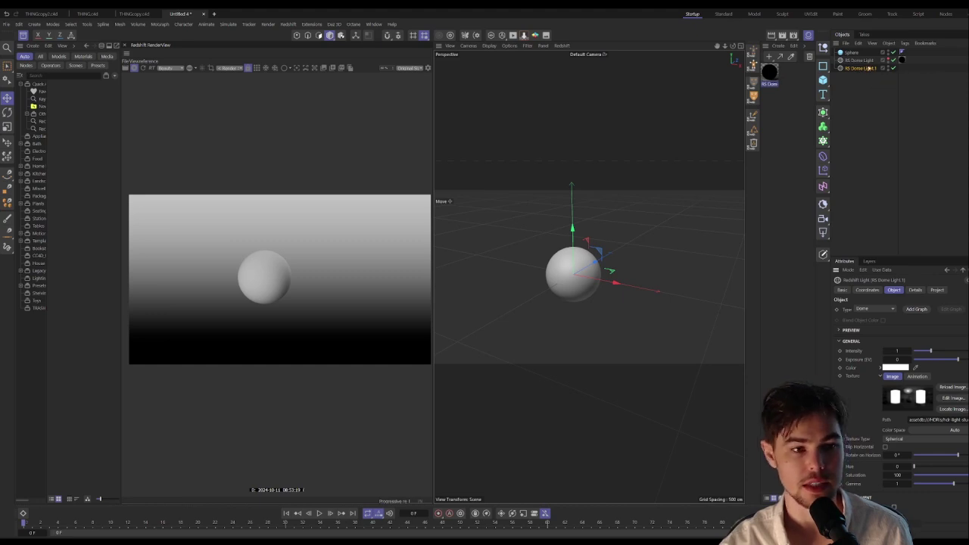
- Rotate the HDR of RS Dome Light.1 on the horizon to about -106° and check the sphere from another angle
left_click(859, 60)
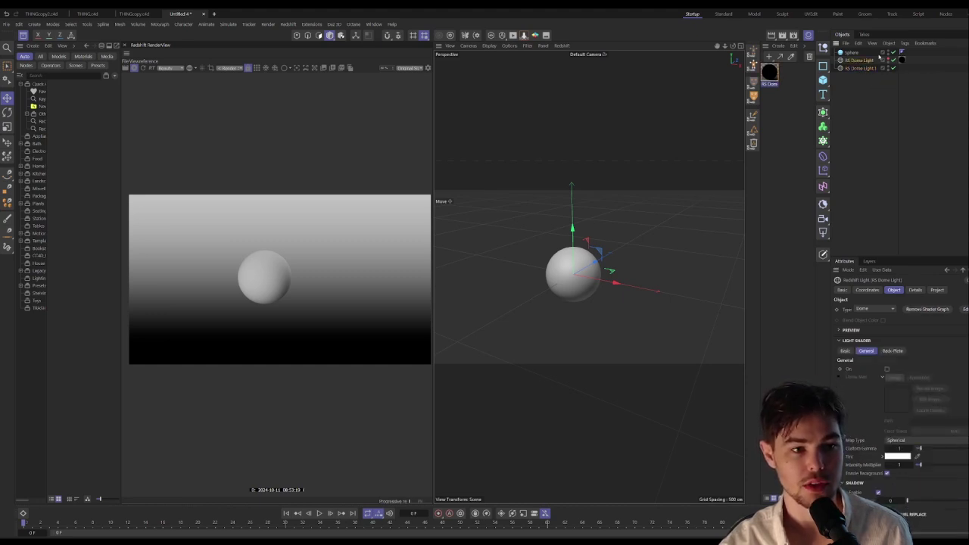
left_click(564, 263)
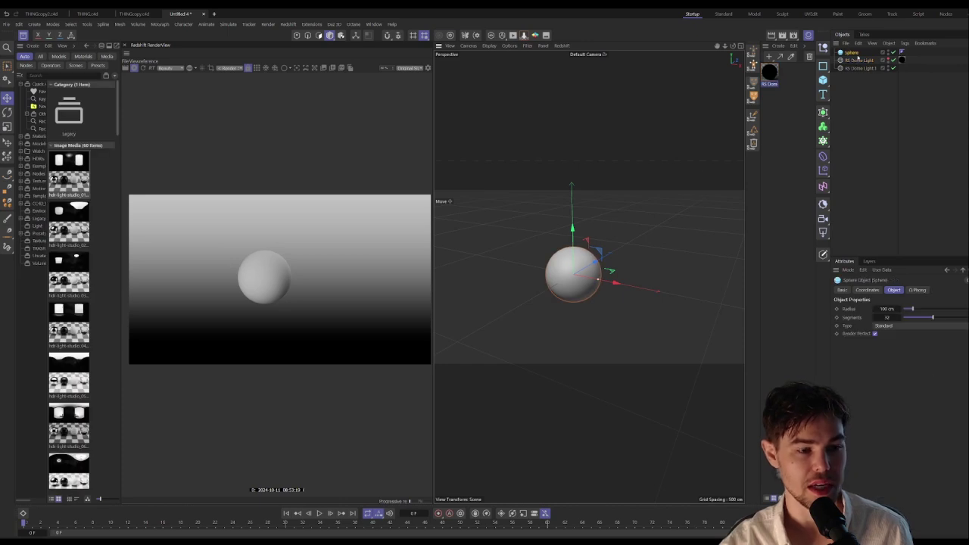
left_click_drag(634, 237, 541, 247, "alt")
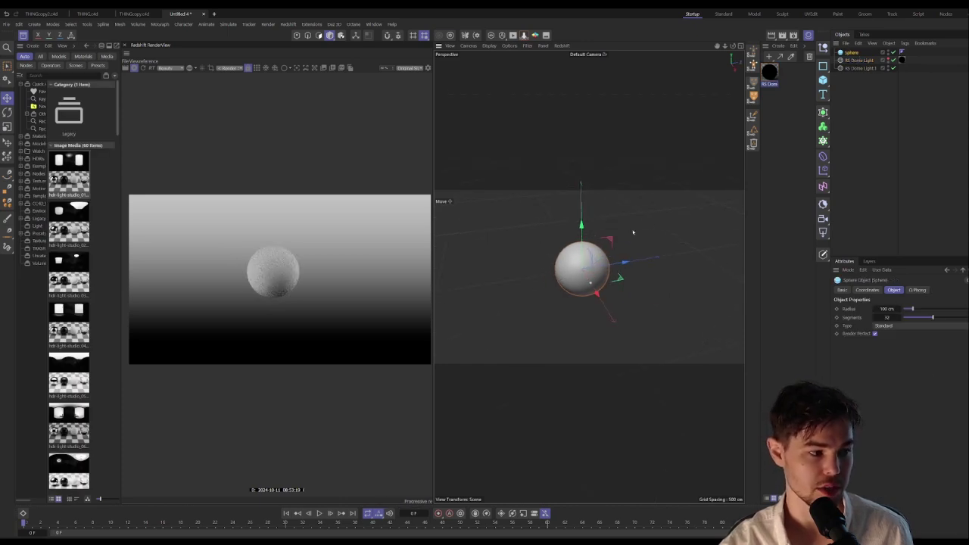
left_click_drag(633, 233, 600, 250, "alt")
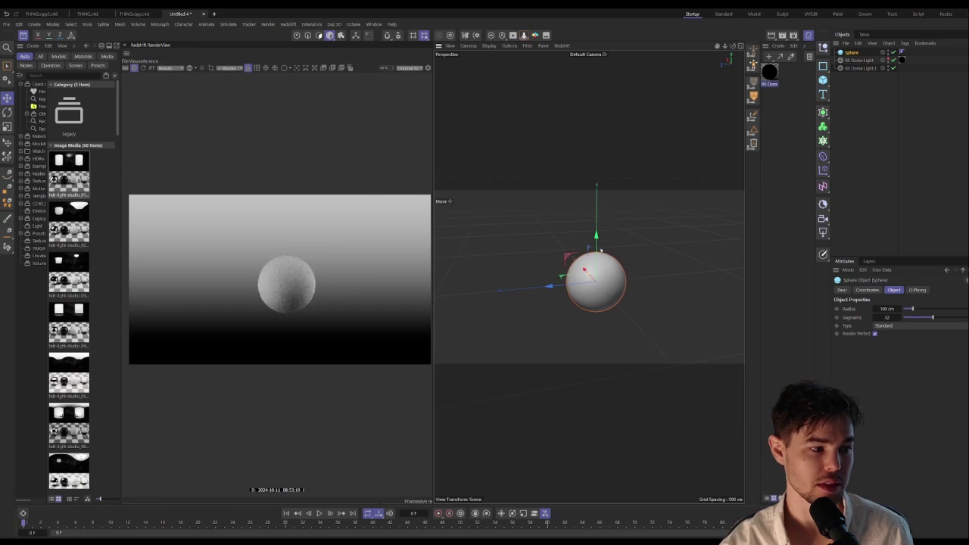
left_click(861, 68)
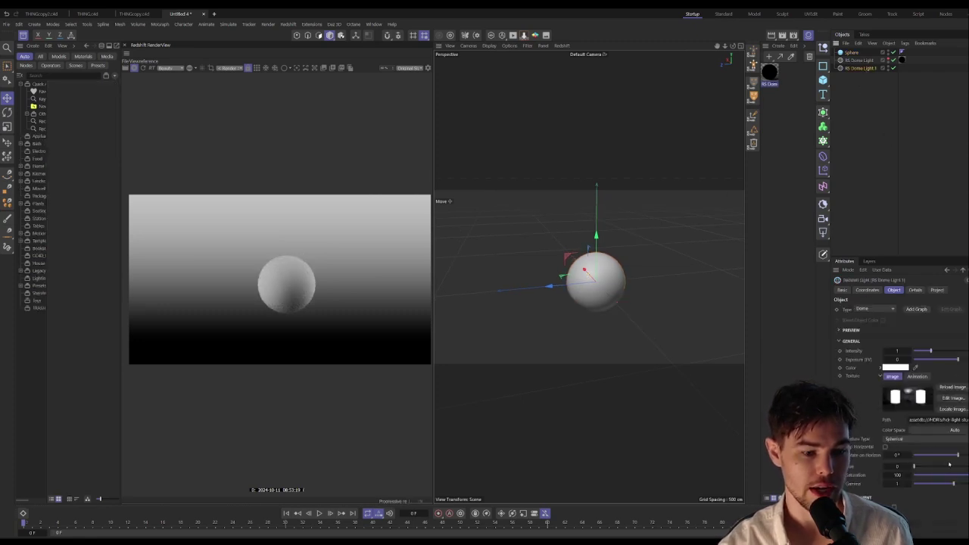
left_click_drag(963, 457, 931, 457)
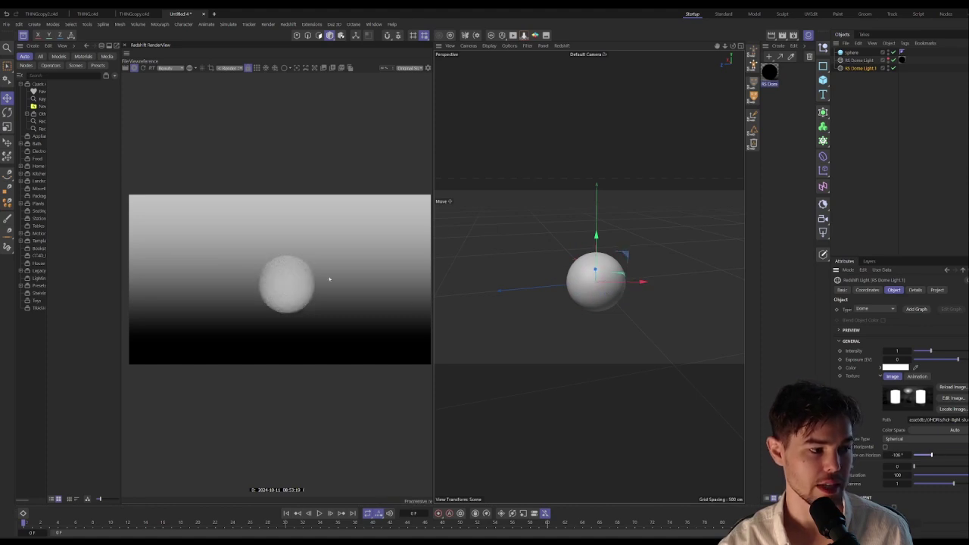
left_click_drag(631, 292, 585, 280, "alt")
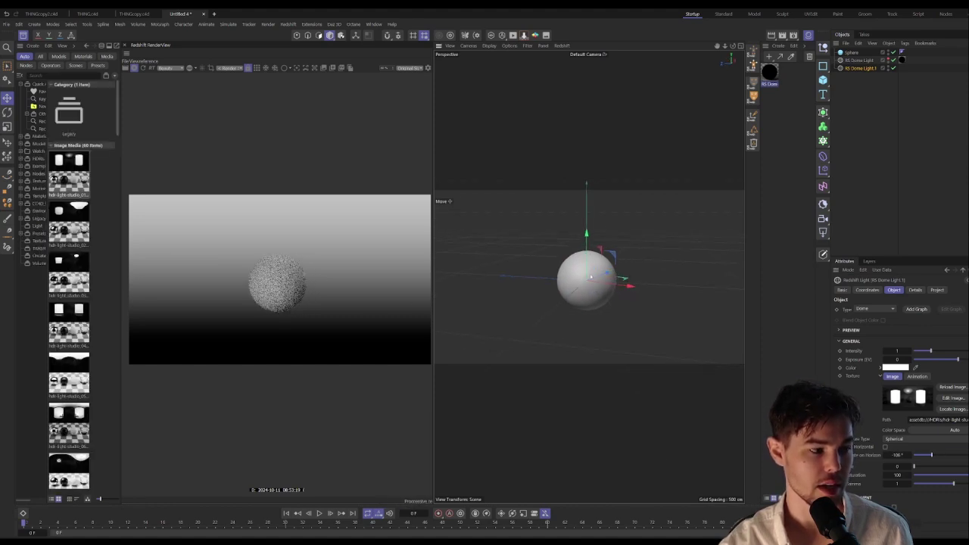
- Recolor the white end knot of the dome light's gradient shader to bright blue with a hue of about 219°
left_click(770, 72)
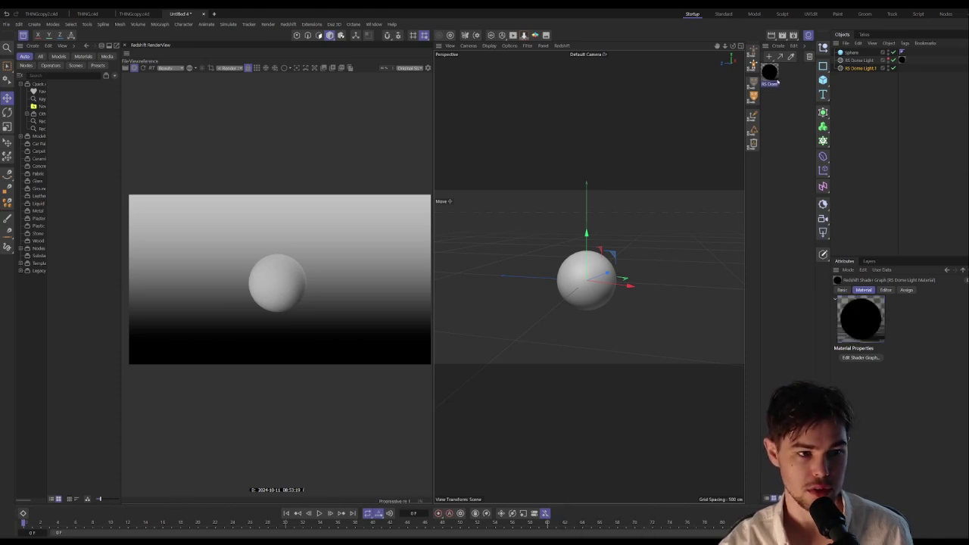
double_click(775, 80)
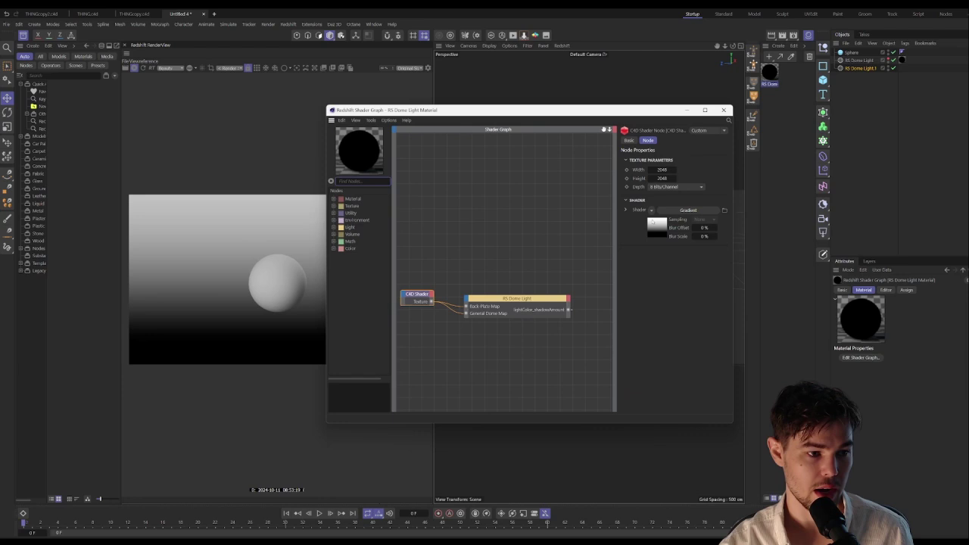
left_click(657, 227)
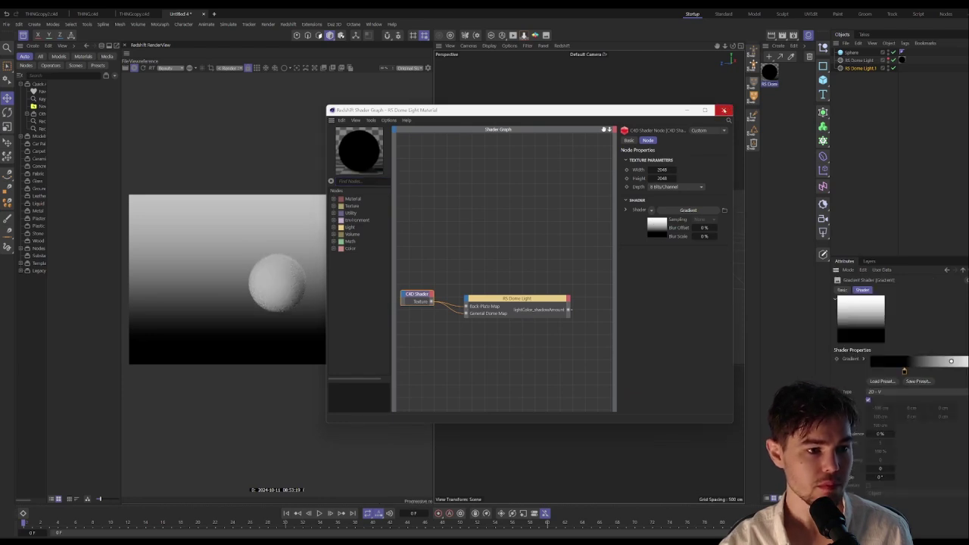
left_click(724, 110)
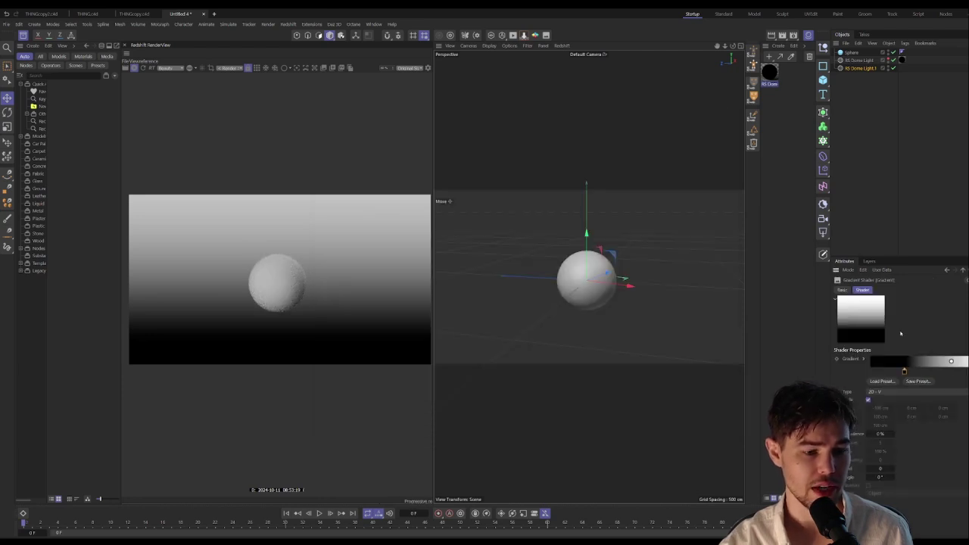
left_click(904, 371)
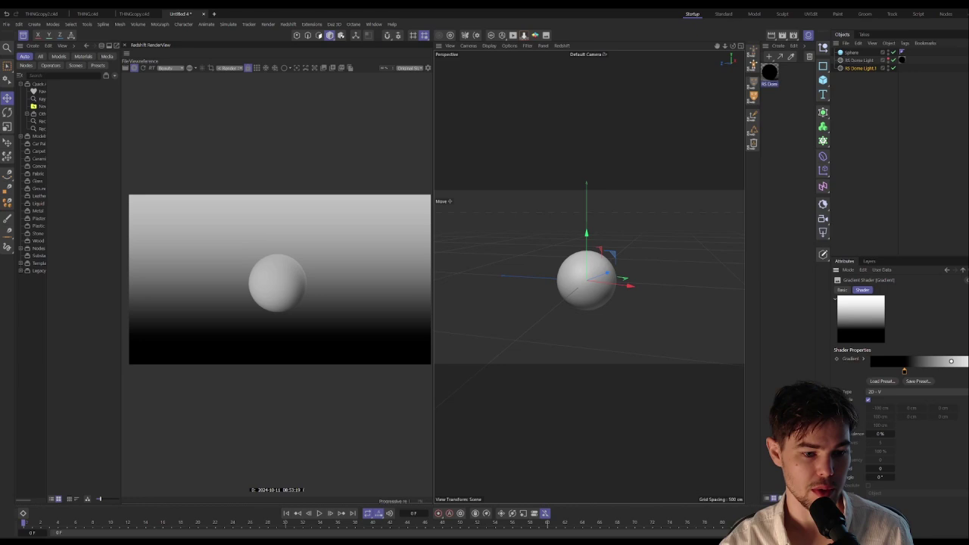
double_click(904, 371)
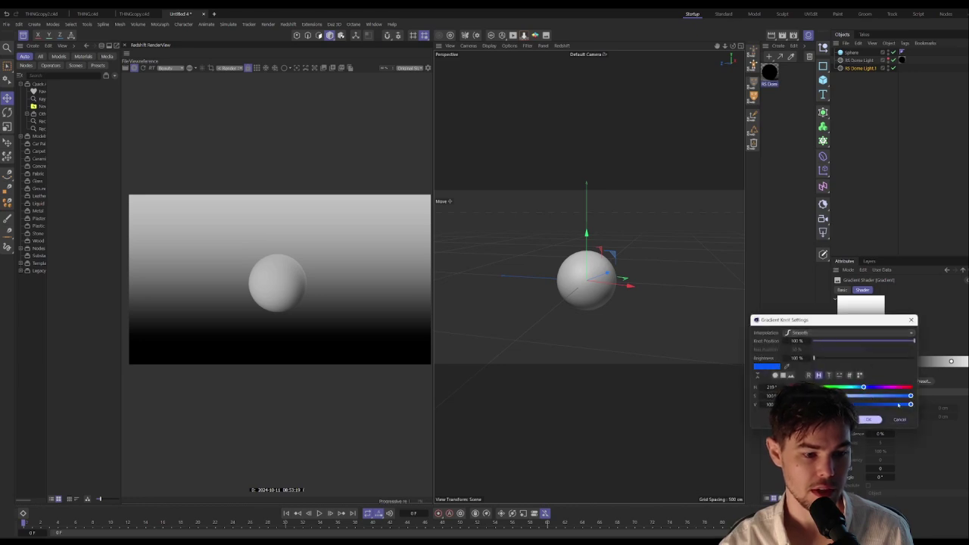
left_click(868, 420)
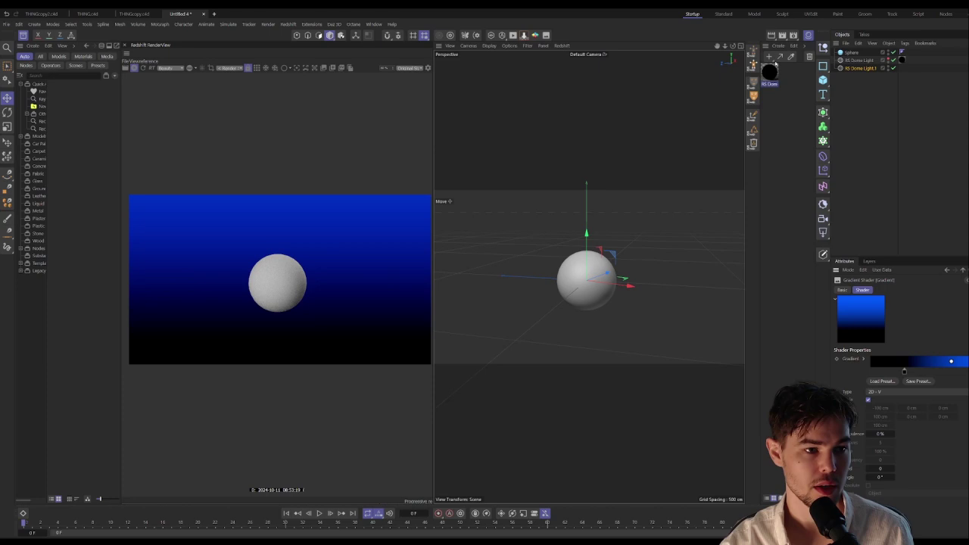
- Create a new Redshift material and apply it to the sphere
double_click(791, 72)
left_click_drag(769, 72, 851, 53)
left_click(771, 74)
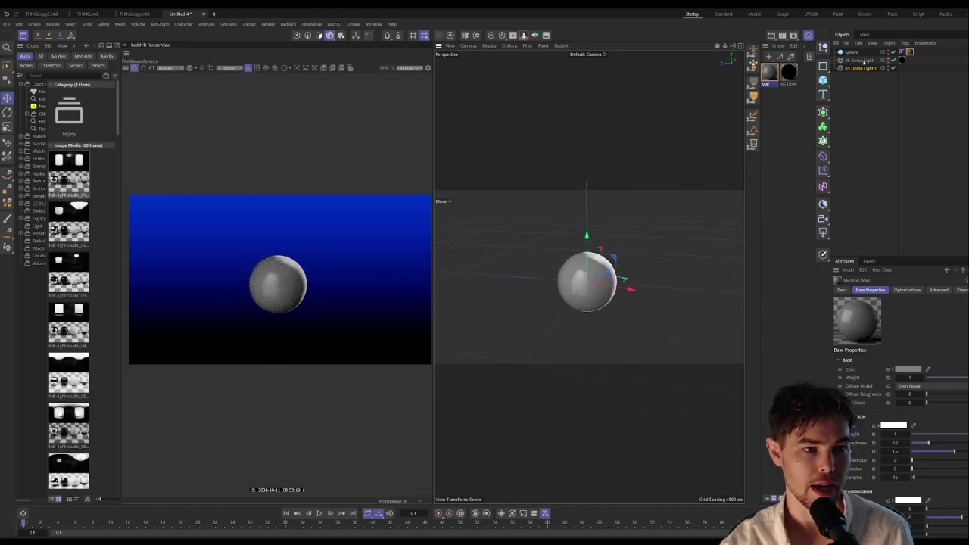
- Raise the first dome light's back-plate exposure to about 0.1 and its custom gamma to 1.744
left_click(864, 61)
left_click(894, 351)
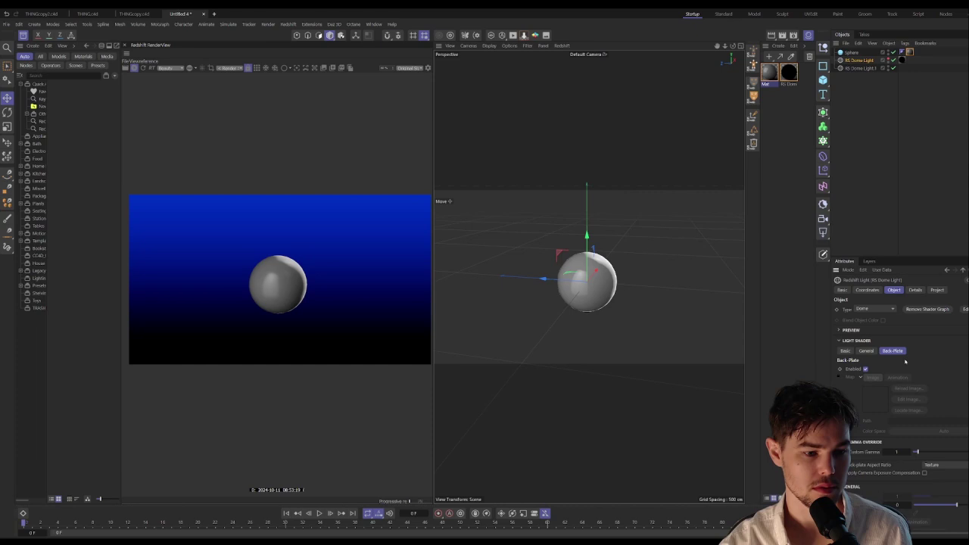
mouse_move(946, 500)
left_mouse_down()
mouse_move(958, 505)
mouse_move(932, 505)
mouse_move(958, 505)
left_mouse_up()
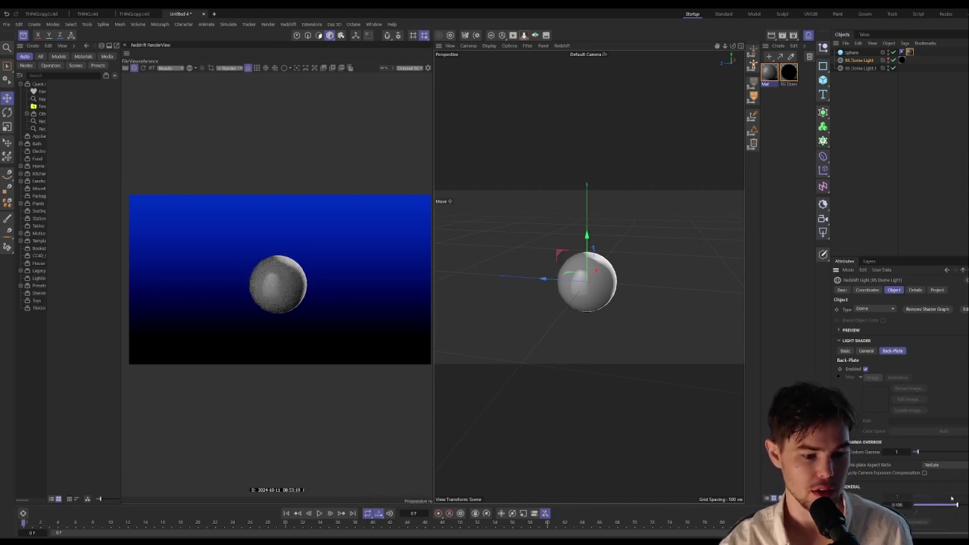
mouse_move(922, 452)
left_mouse_down()
mouse_move(913, 453)
mouse_move(963, 452)
mouse_move(921, 453)
left_mouse_up()
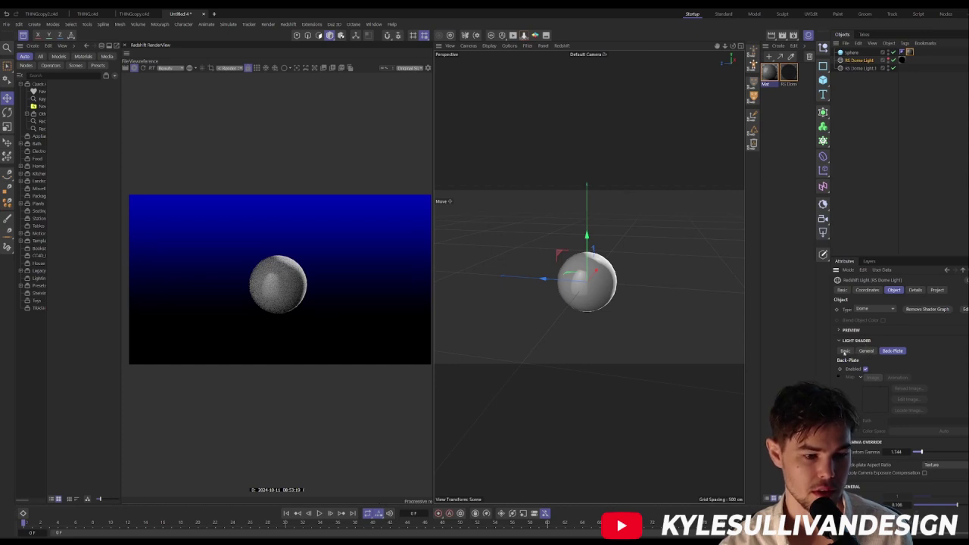
scroll(862, 354, "down", 3)
scroll(878, 352, "up", 3)
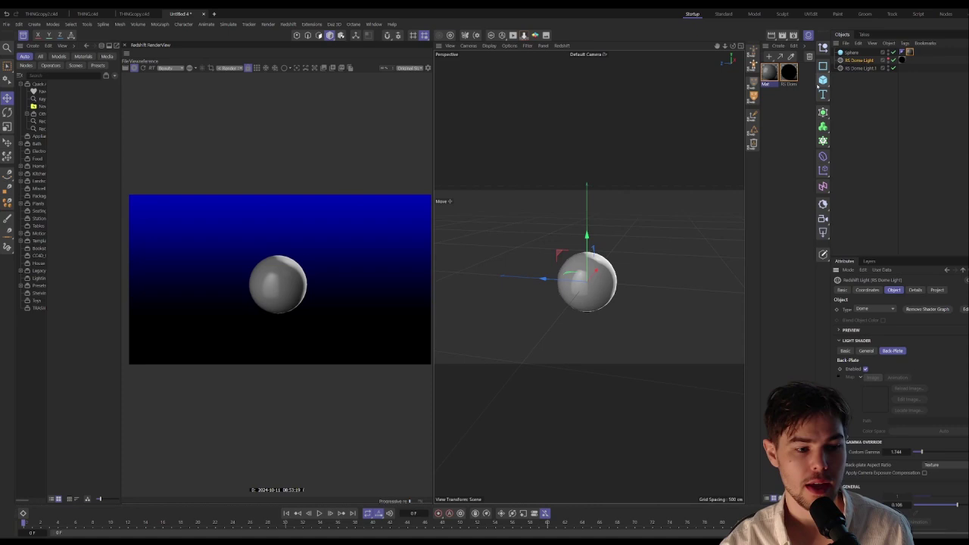
- Set the sphere material's metalness to about 0.99 and check the reflections from several angles
left_click(769, 72)
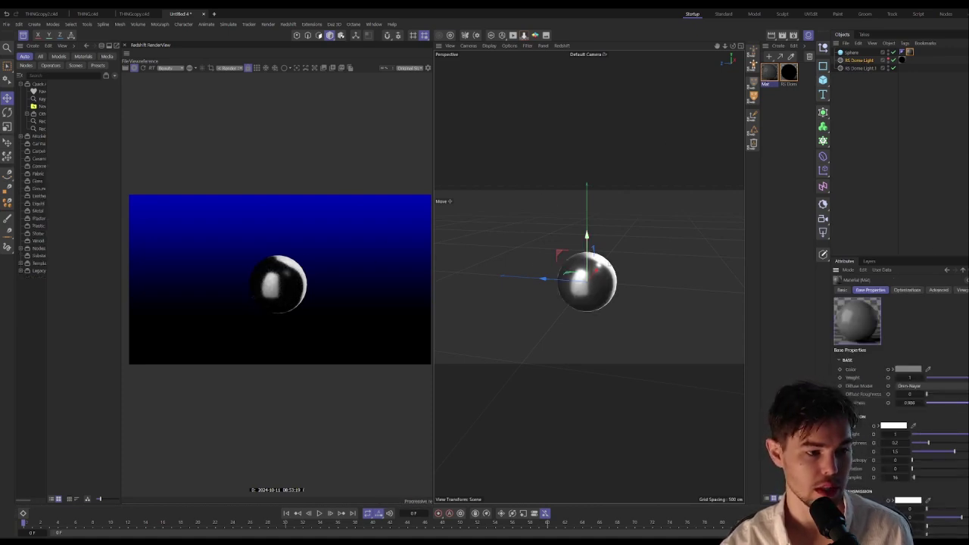
left_click_drag(610, 255, 567, 297, "alt")
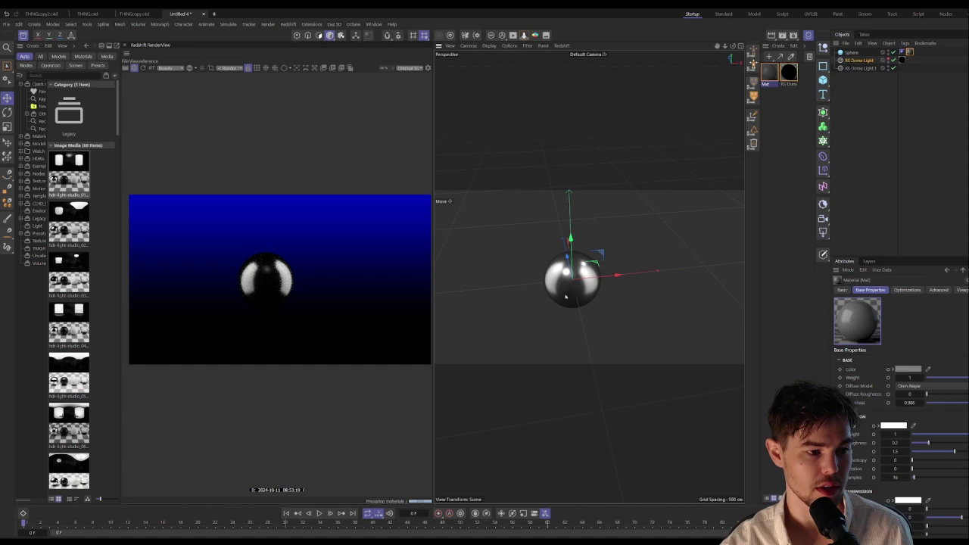
left_click_drag(593, 258, 628, 237, "alt")
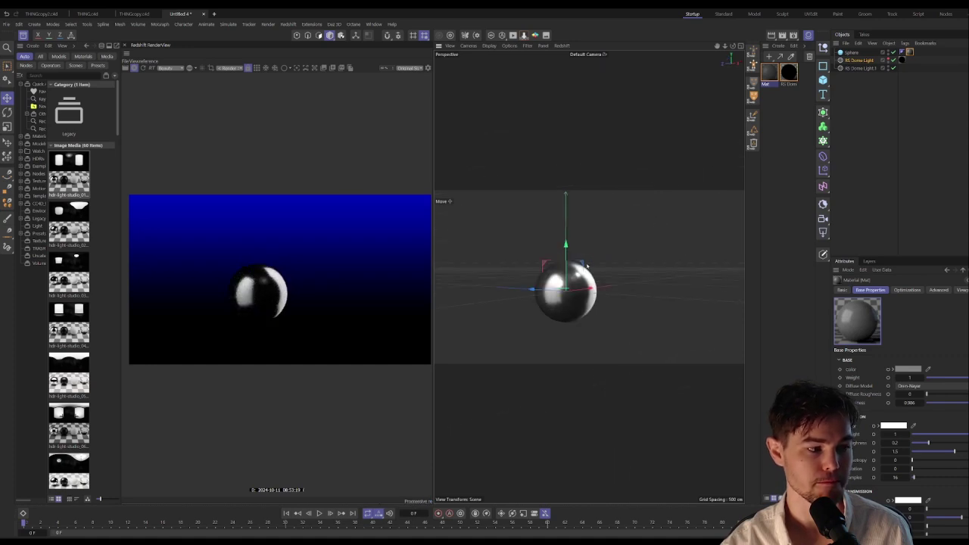